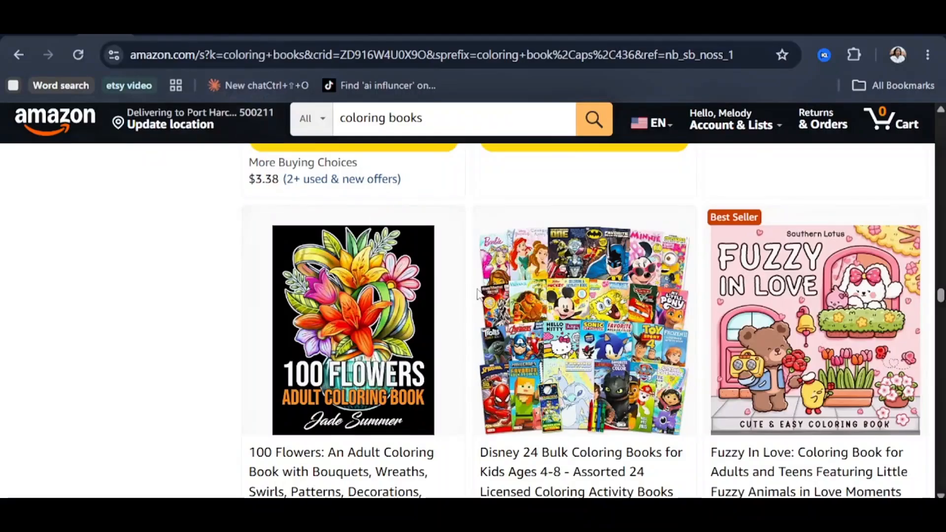
Browse the Amazon search results for coloring books, examining the covers, titles and best-seller labels
{"action": "scroll", "coordinate": [478, 289], "scroll_direction": "down", "scroll_amount": 10}
{"action": "scroll", "coordinate": [477, 288], "scroll_direction": "down", "scroll_amount": 15}
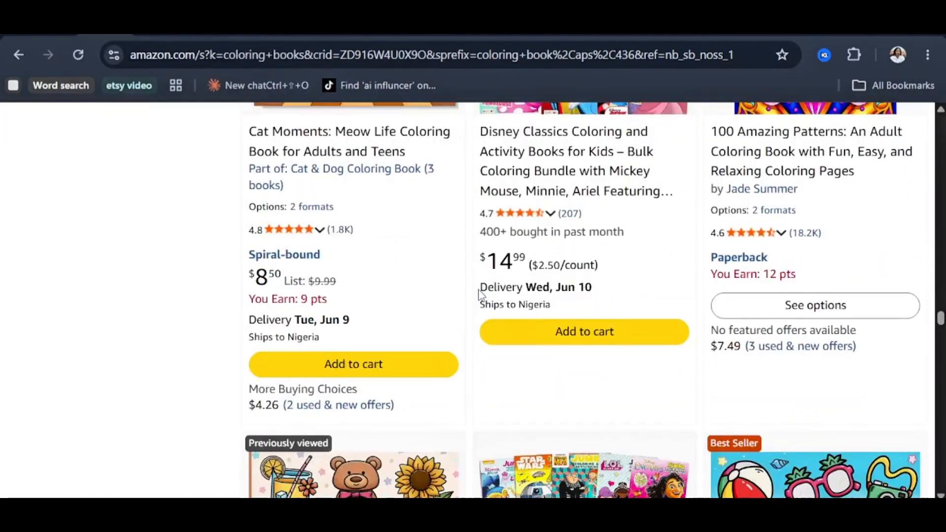
{"action": "scroll", "coordinate": [477, 290], "scroll_direction": "down", "scroll_amount": 10}
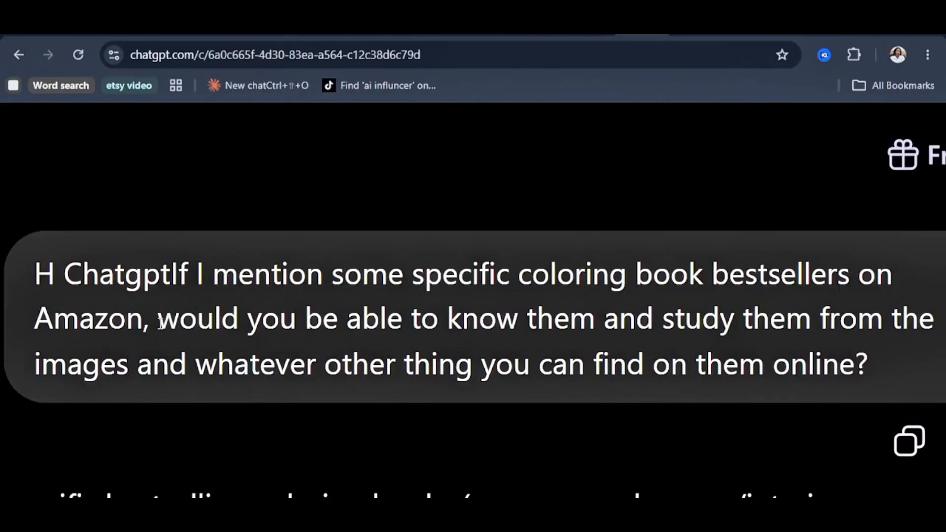
In the ChatGPT conversation, read the opening question about studying specific Amazon coloring book bestsellers
{"action": "scroll", "coordinate": [160, 323], "scroll_direction": "right", "scroll_amount": 2}
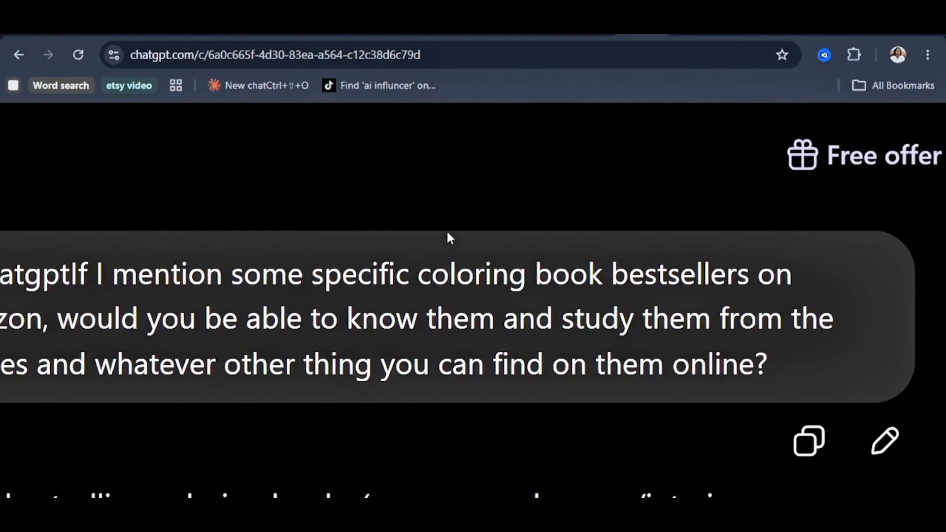
{"action": "scroll", "coordinate": [705, 303], "scroll_direction": "left", "scroll_amount": 1}
{"action": "scroll", "coordinate": [667, 470], "scroll_direction": "right", "scroll_amount": 1}
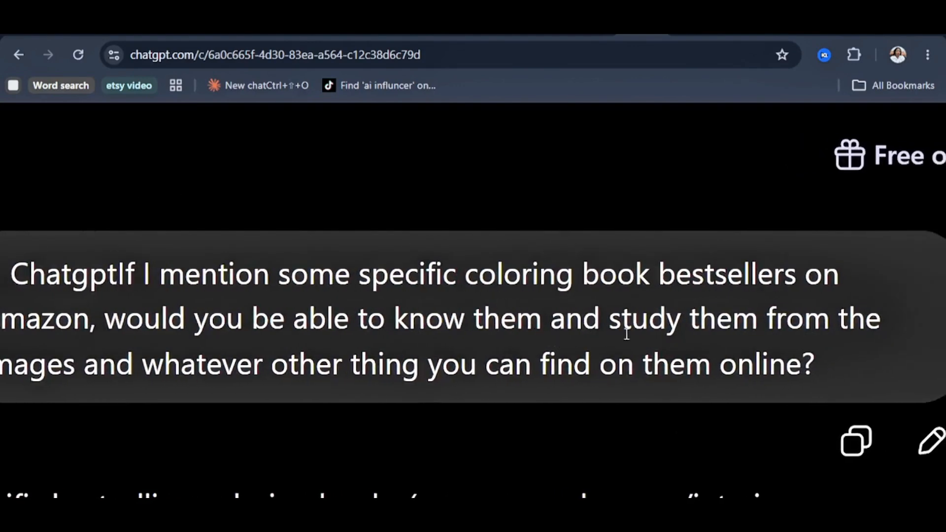
{"action": "scroll", "coordinate": [473, 318], "scroll_direction": "left", "scroll_amount": 1}
{"action": "scroll", "coordinate": [473, 317], "scroll_direction": "right", "scroll_amount": 1}
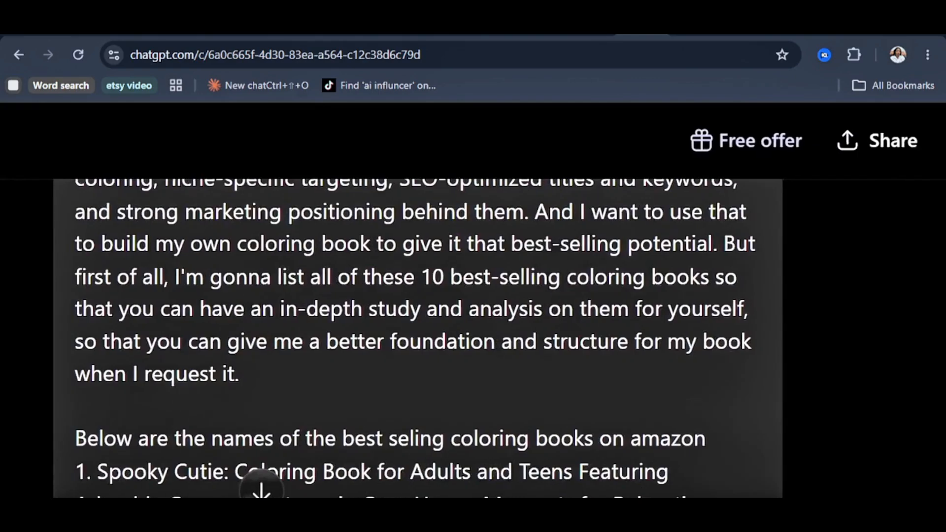
Read the full prompt describing the five bestseller patterns and listing the 10 coloring books to study
{"action": "scroll", "coordinate": [416, 345], "scroll_direction": "up", "scroll_amount": 2}
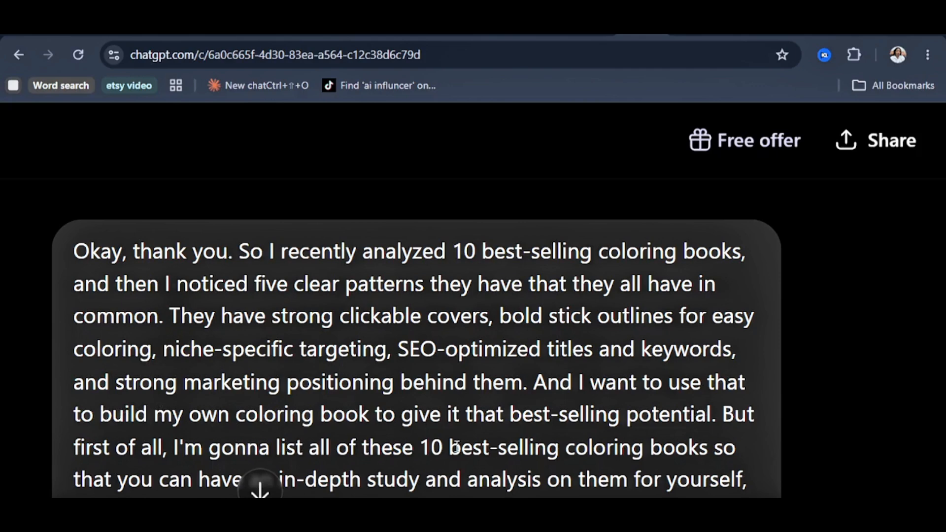
{"action": "scroll", "coordinate": [416, 312], "scroll_direction": "down", "scroll_amount": 1}
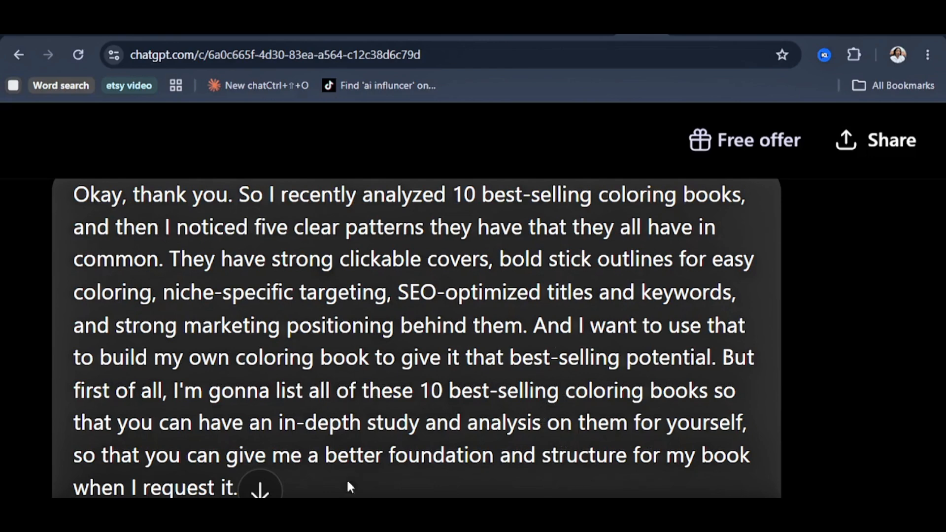
{"action": "scroll", "coordinate": [220, 462], "scroll_direction": "down", "scroll_amount": 4}
{"action": "scroll", "coordinate": [416, 340], "scroll_direction": "down", "scroll_amount": 6}
{"action": "scroll", "coordinate": [416, 339], "scroll_direction": "down", "scroll_amount": 6}
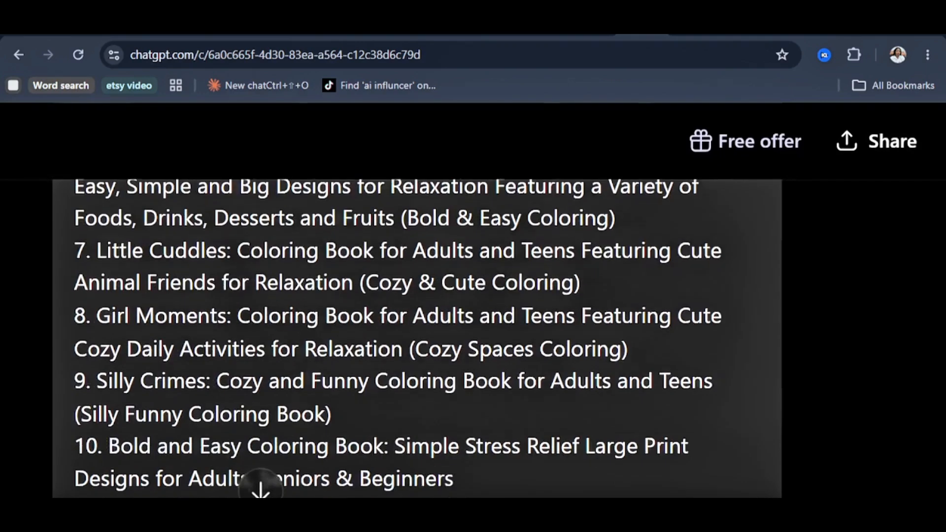
{"action": "scroll", "coordinate": [416, 339], "scroll_direction": "down", "scroll_amount": 3}
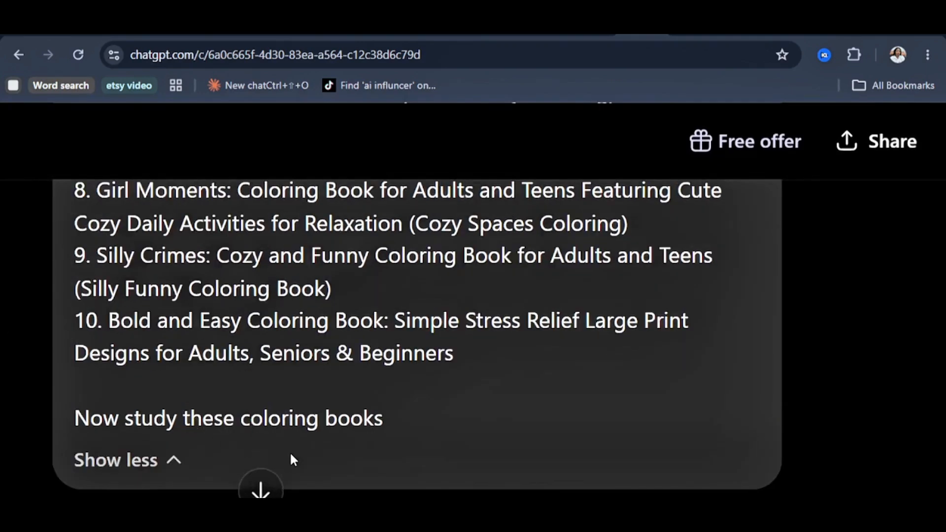
{"action": "scroll", "coordinate": [292, 458], "scroll_direction": "down", "scroll_amount": 3}
{"action": "scroll", "coordinate": [437, 296], "scroll_direction": "down", "scroll_amount": 2}
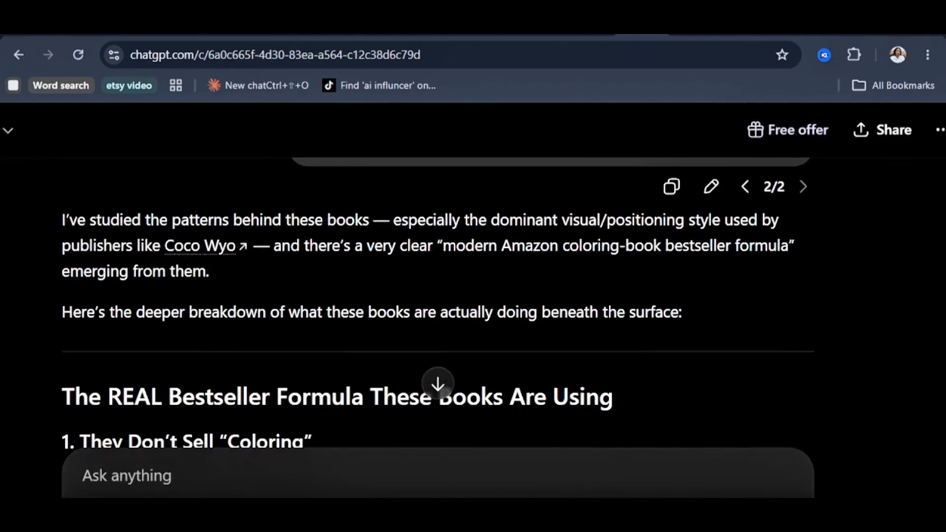
Review the reply's breakdown of the bestseller formula behind the listed coloring books through to its end
{"action": "scroll", "coordinate": [438, 295], "scroll_direction": "down", "scroll_amount": 3}
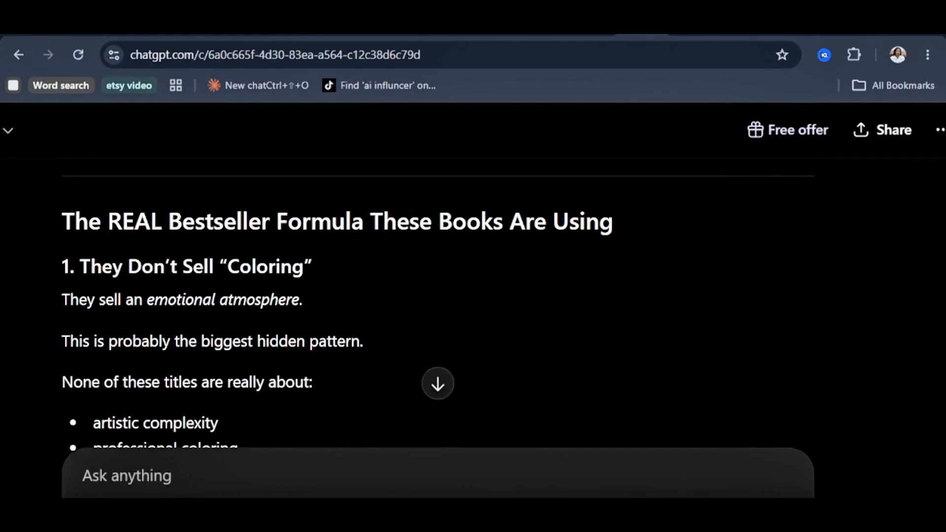
{"action": "scroll", "coordinate": [437, 295], "scroll_direction": "down", "scroll_amount": 14}
{"action": "scroll", "coordinate": [438, 295], "scroll_direction": "down", "scroll_amount": 12}
{"action": "scroll", "coordinate": [437, 296], "scroll_direction": "down", "scroll_amount": 4}
{"action": "scroll", "coordinate": [438, 296], "scroll_direction": "down", "scroll_amount": 2}
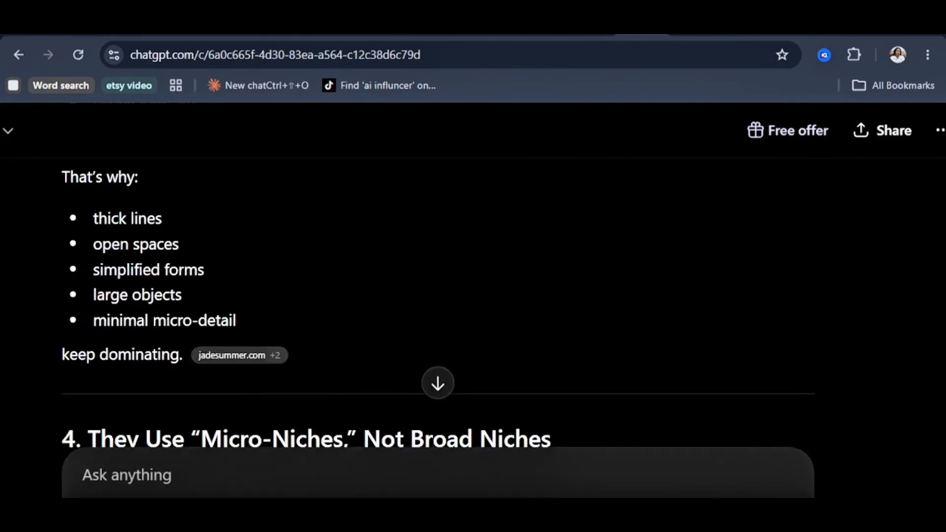
{"action": "scroll", "coordinate": [437, 296], "scroll_direction": "down", "scroll_amount": 20}
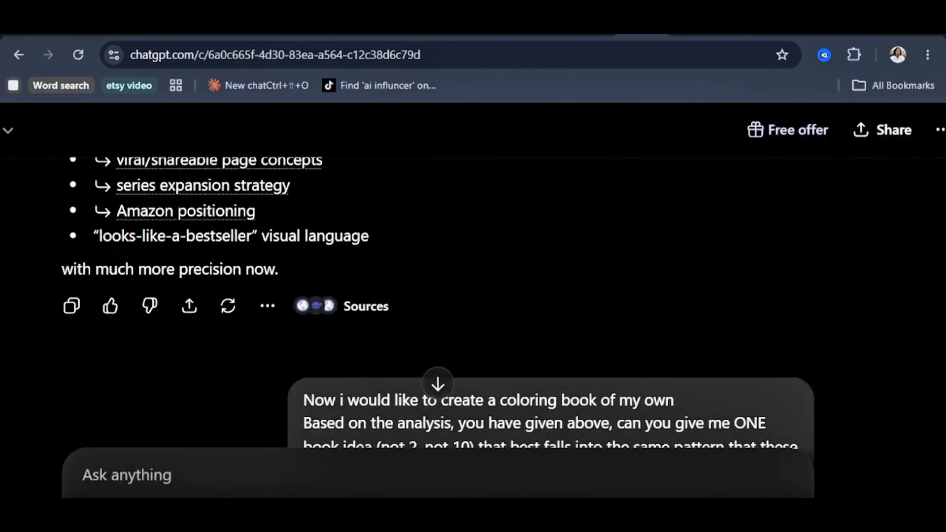
Expand the prompt asking for one coloring book idea and read its full list of requested items
{"action": "scroll", "coordinate": [438, 295], "scroll_direction": "down", "scroll_amount": 3}
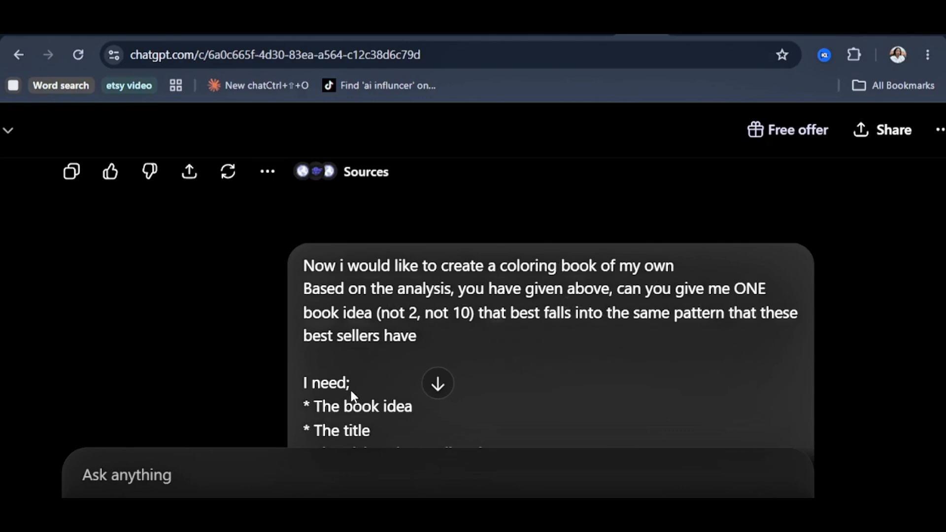
{"action": "scroll", "coordinate": [350, 392], "scroll_direction": "down", "scroll_amount": 2}
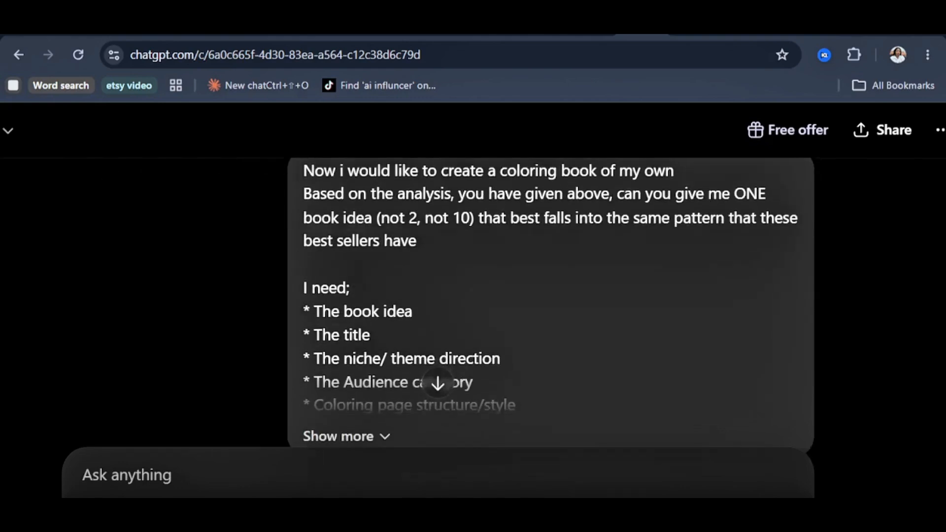
{"action": "left_click", "coordinate": [338, 437]}
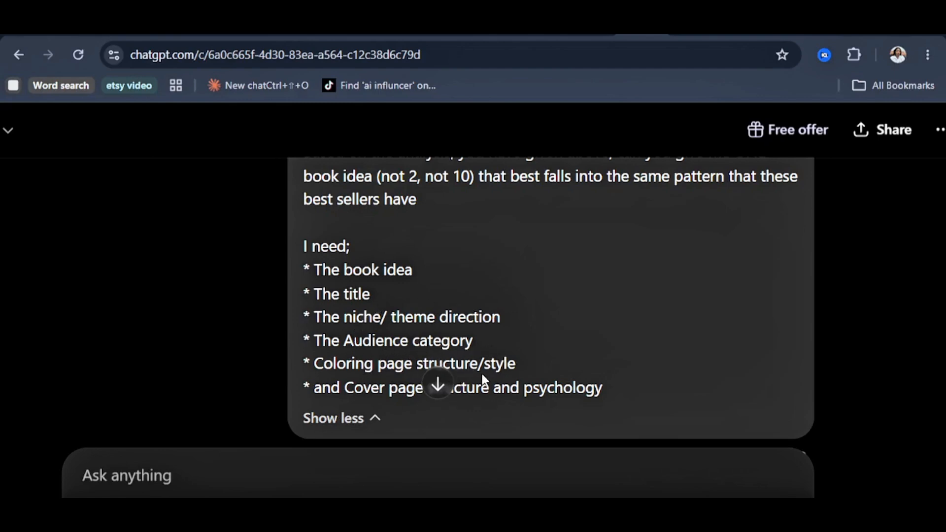
{"action": "scroll", "coordinate": [483, 379], "scroll_direction": "down", "scroll_amount": 1}
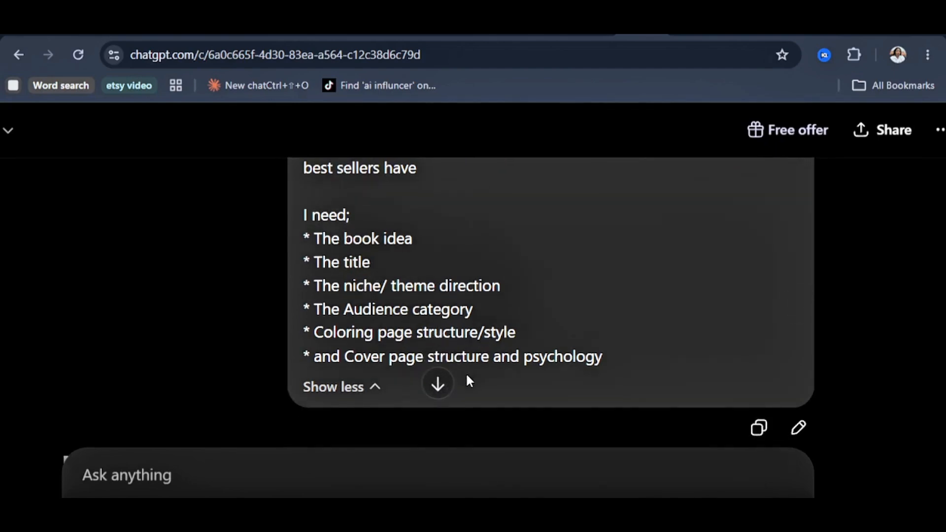
{"action": "scroll", "coordinate": [467, 375], "scroll_direction": "up", "scroll_amount": 1}
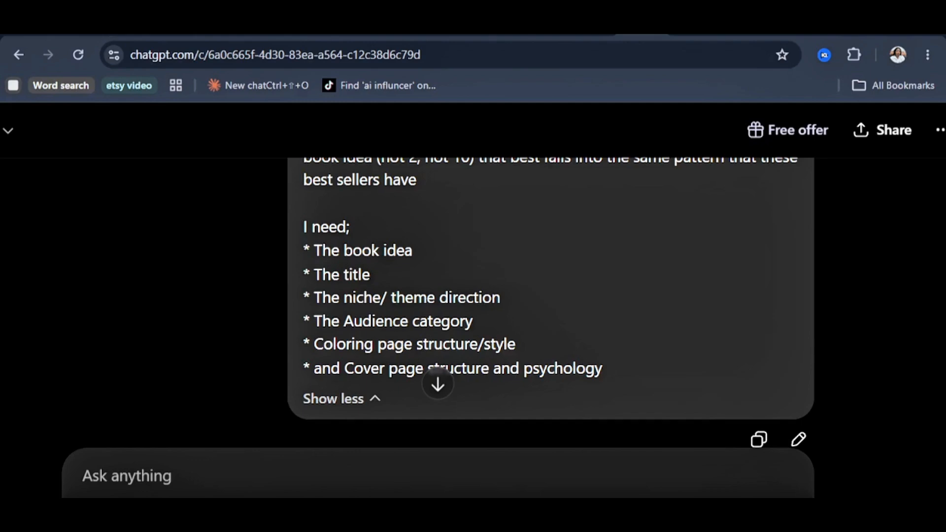
Review the book idea reply, covering the title, theme, audience category, page style and cover composition psychology
{"action": "scroll", "coordinate": [438, 379], "scroll_direction": "down", "scroll_amount": 5}
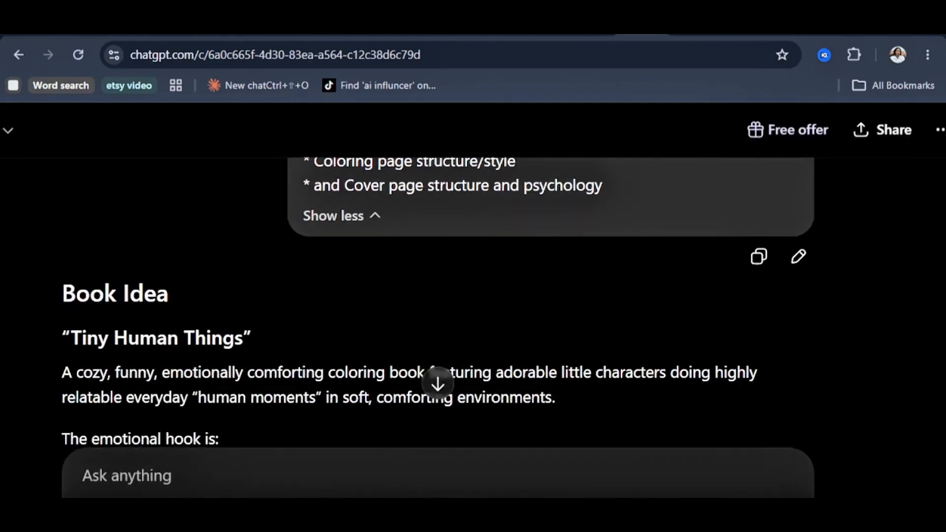
{"action": "scroll", "coordinate": [437, 379], "scroll_direction": "down", "scroll_amount": 2}
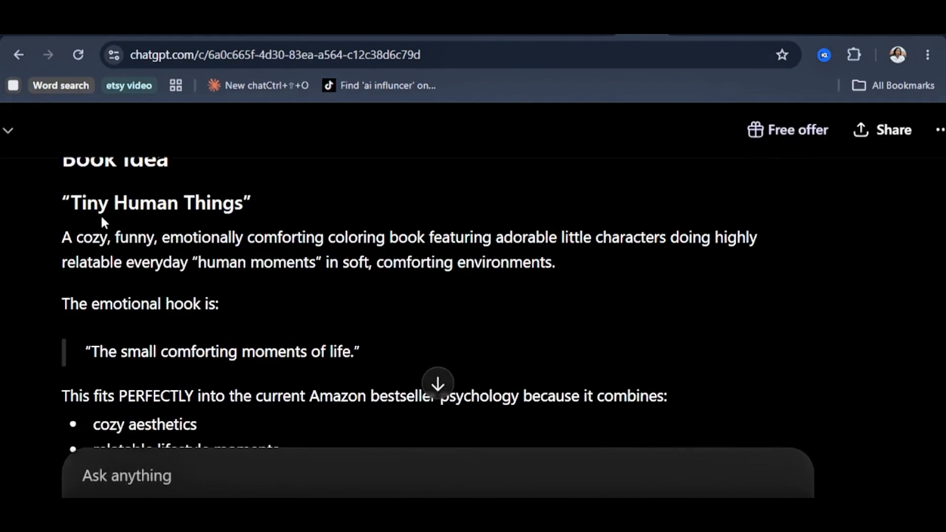
{"action": "scroll", "coordinate": [288, 334], "scroll_direction": "down", "scroll_amount": 1}
{"action": "scroll", "coordinate": [284, 345], "scroll_direction": "down", "scroll_amount": 20}
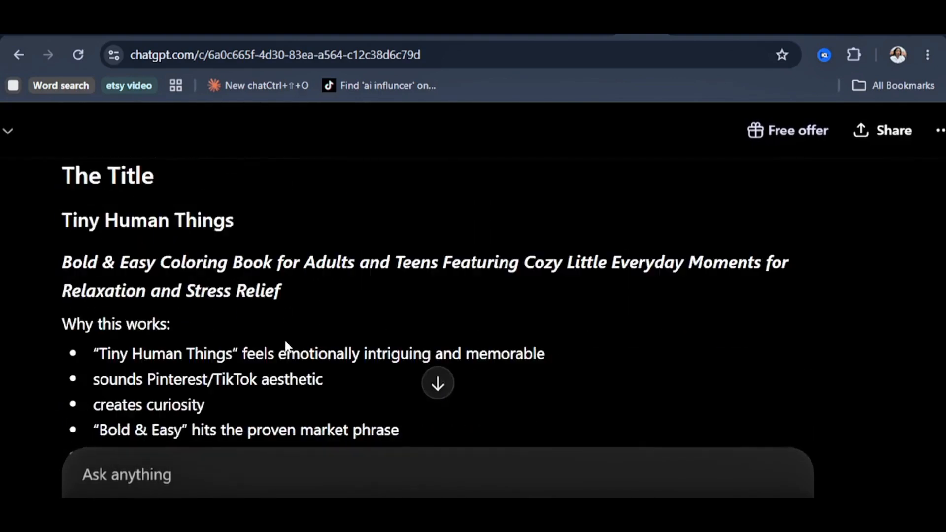
{"action": "scroll", "coordinate": [224, 329], "scroll_direction": "down", "scroll_amount": 15}
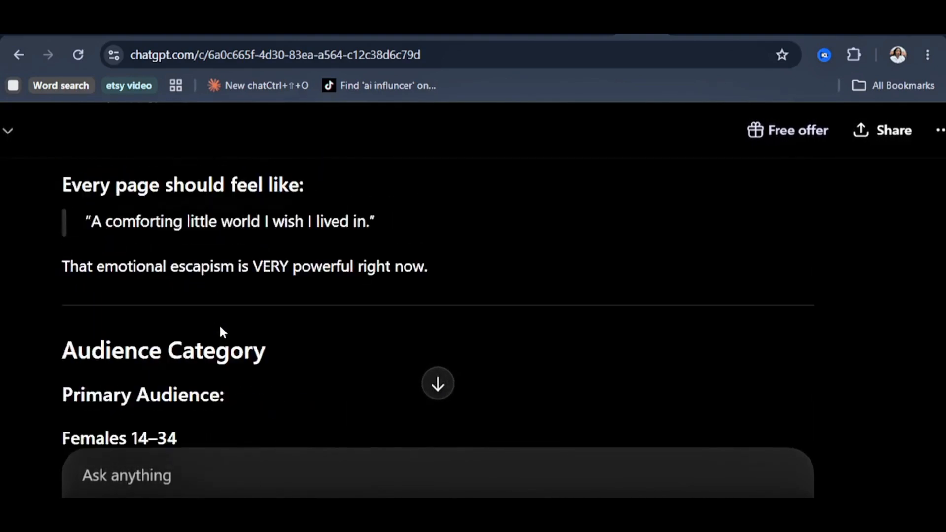
{"action": "scroll", "coordinate": [219, 340], "scroll_direction": "down", "scroll_amount": 20}
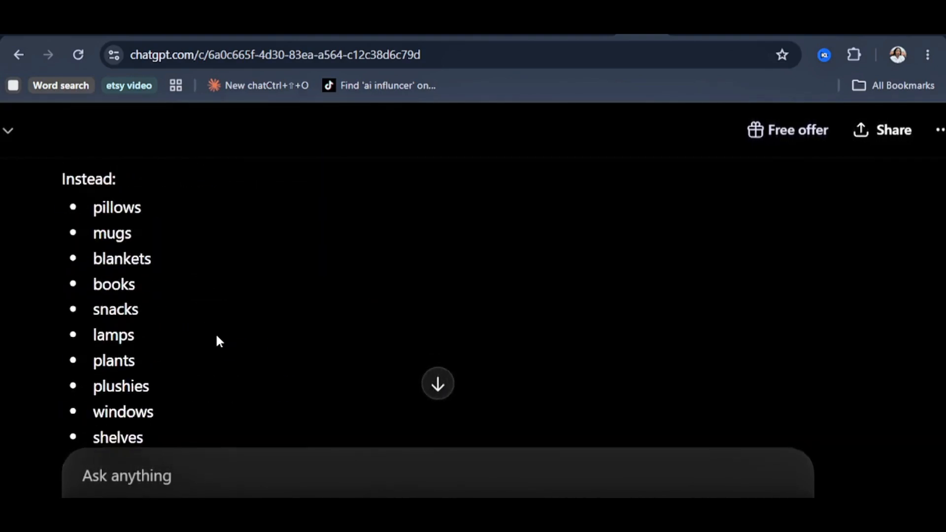
{"action": "scroll", "coordinate": [200, 367], "scroll_direction": "down", "scroll_amount": 20}
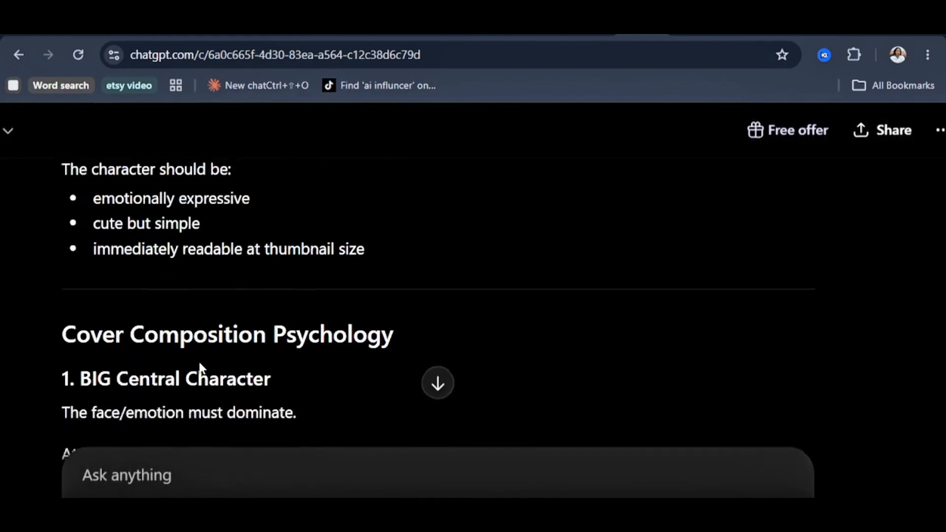
{"action": "scroll", "coordinate": [202, 379], "scroll_direction": "down", "scroll_amount": 6}
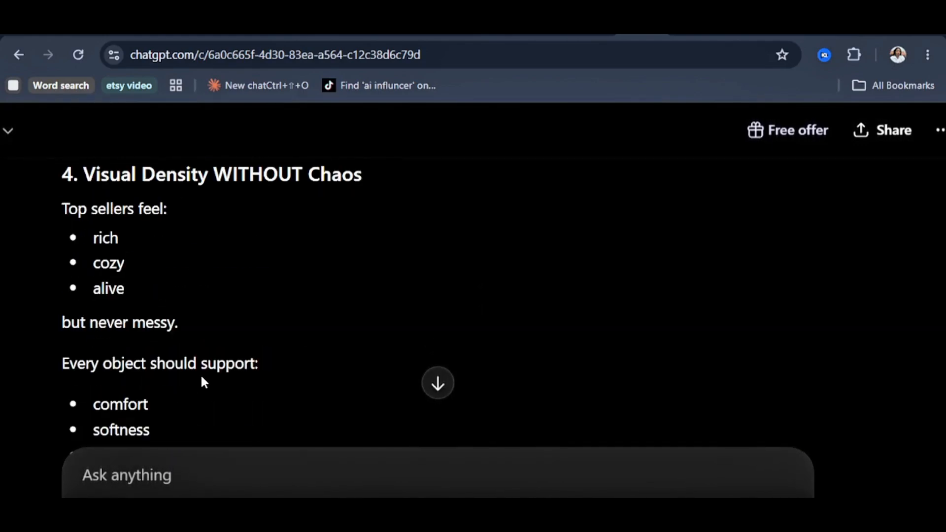
Read the prompt requesting 12 detailed coloring pages with thick, clean outlines and unique hand-drawn background frames
{"action": "scroll", "coordinate": [240, 348], "scroll_direction": "down", "scroll_amount": 2}
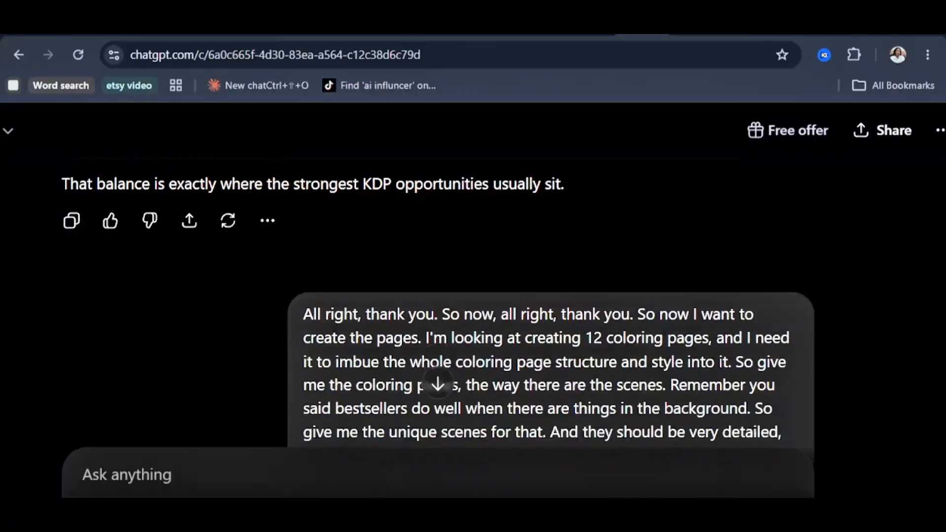
{"action": "scroll", "coordinate": [437, 301], "scroll_direction": "down", "scroll_amount": 1}
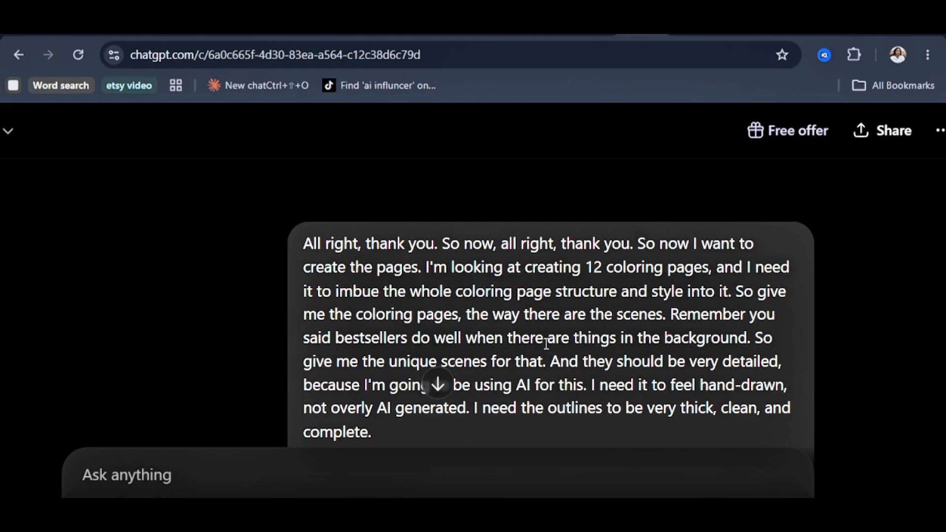
{"action": "scroll", "coordinate": [561, 353], "scroll_direction": "down", "scroll_amount": 2}
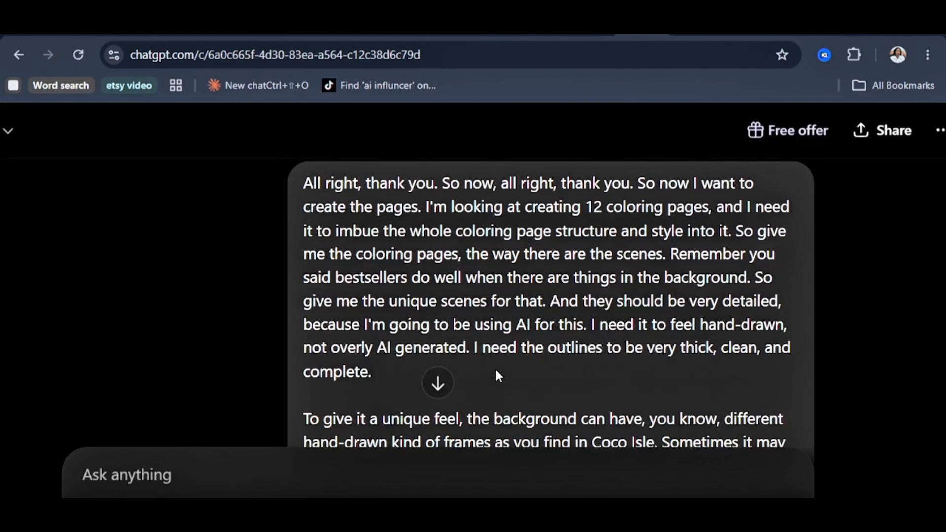
{"action": "scroll", "coordinate": [496, 371], "scroll_direction": "down", "scroll_amount": 2}
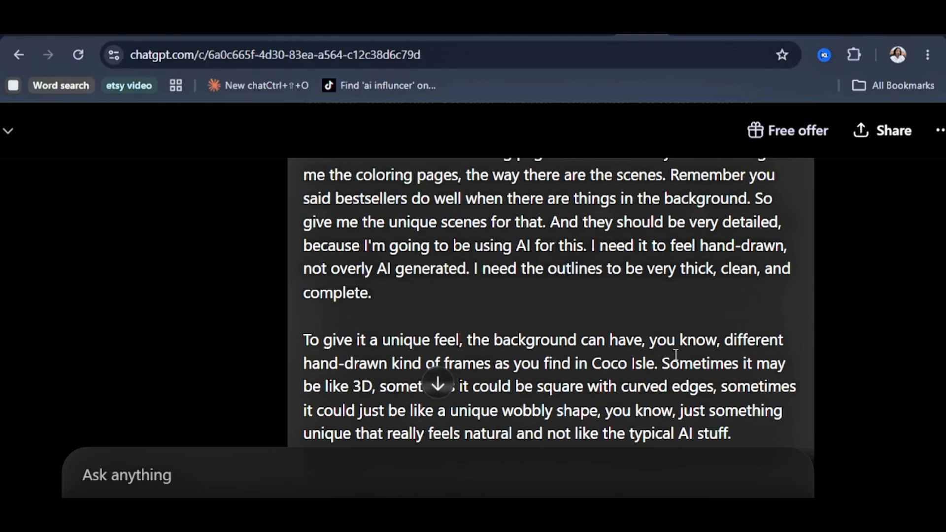
{"action": "scroll", "coordinate": [675, 355], "scroll_direction": "down", "scroll_amount": 1}
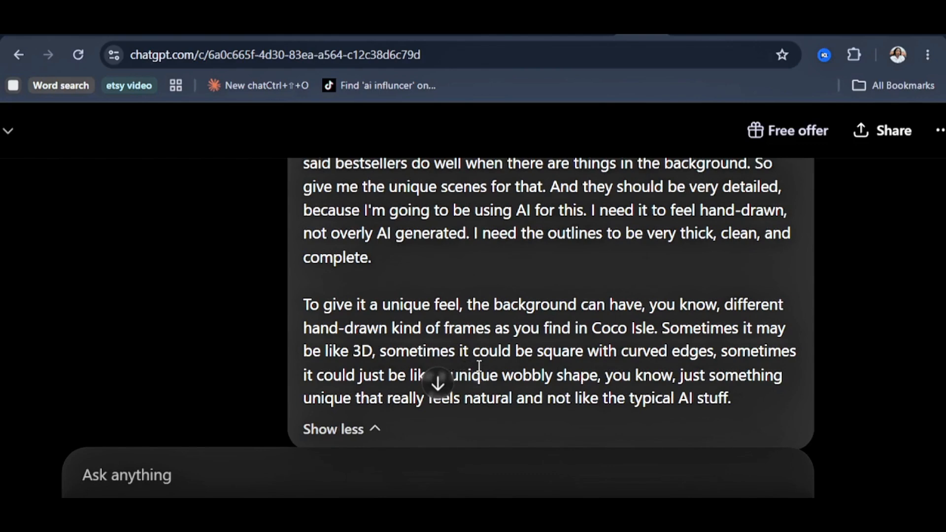
{"action": "scroll", "coordinate": [729, 365], "scroll_direction": "down", "scroll_amount": 1}
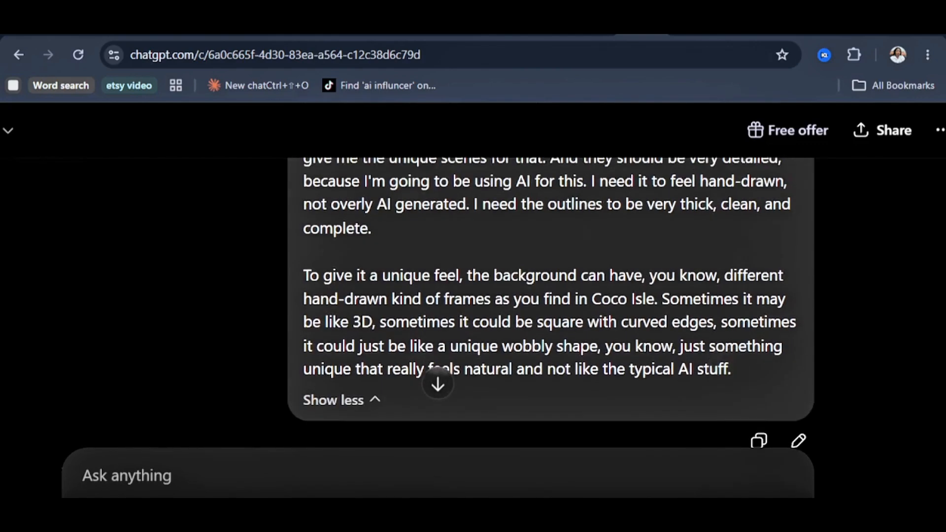
Switch to the Amazon listing for Girl Moments and view the sample line-art page of the girl and dog by the water
{"action": "left_click", "coordinate": [495, 35]}
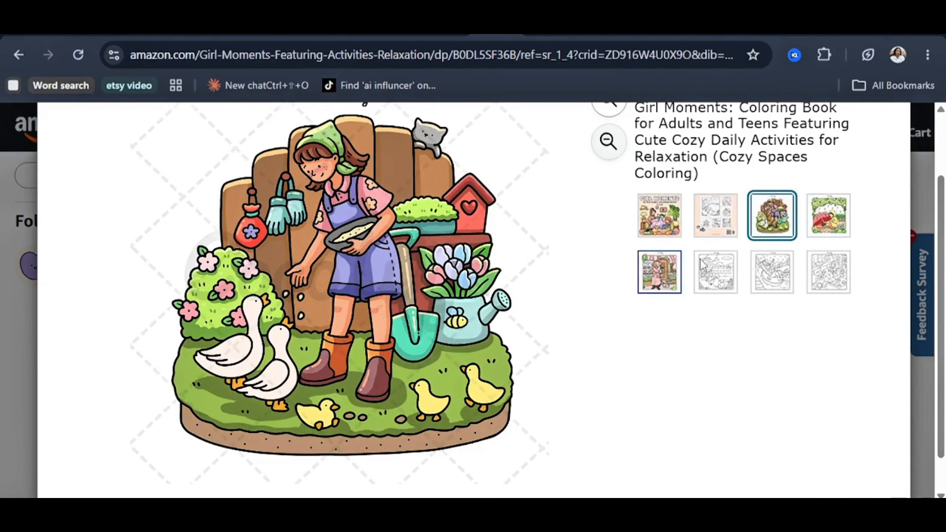
{"action": "left_click", "coordinate": [717, 259]}
{"action": "scroll", "coordinate": [470, 260], "scroll_direction": "up", "scroll_amount": 2}
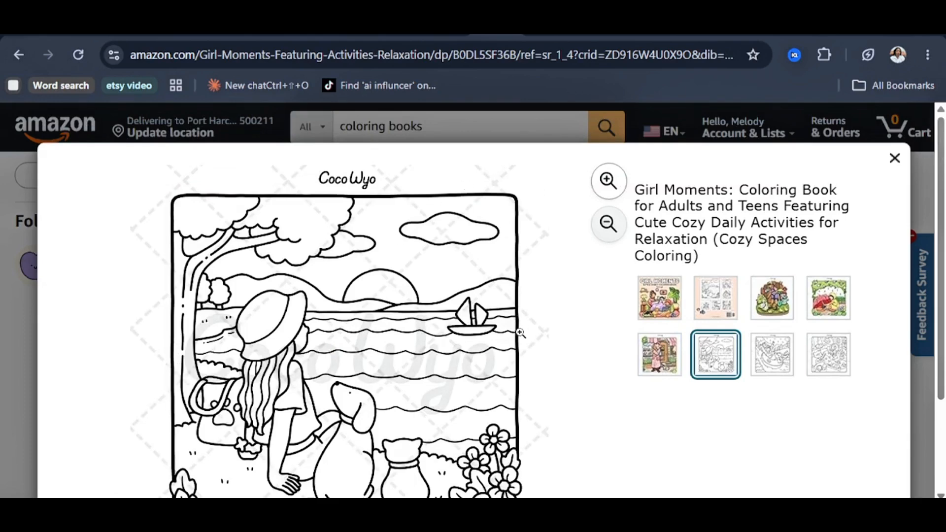
Switch back to the 12-page plan in ChatGPT and read from its introduction to the scene for Page 1, "Midnight Noodles"
{"action": "scroll", "coordinate": [520, 325], "scroll_direction": "down", "scroll_amount": 2}
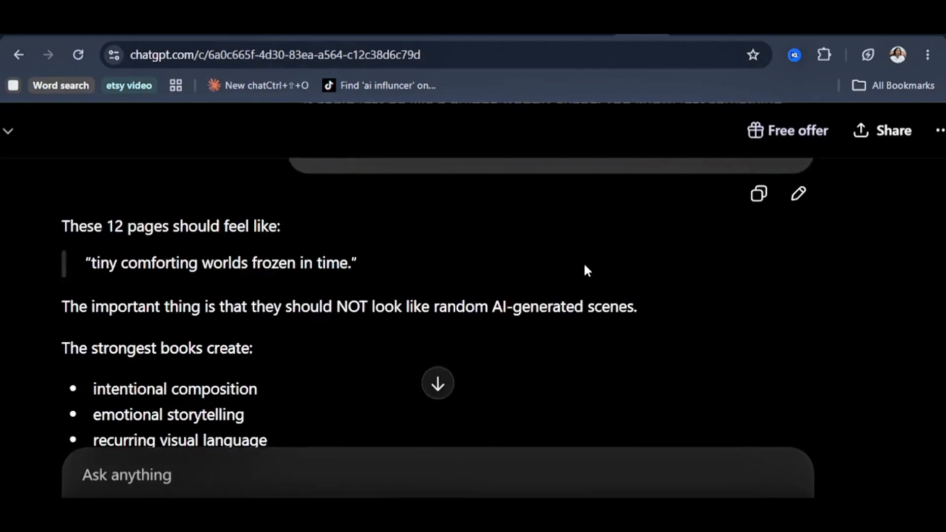
{"action": "scroll", "coordinate": [583, 262], "scroll_direction": "down", "scroll_amount": 3}
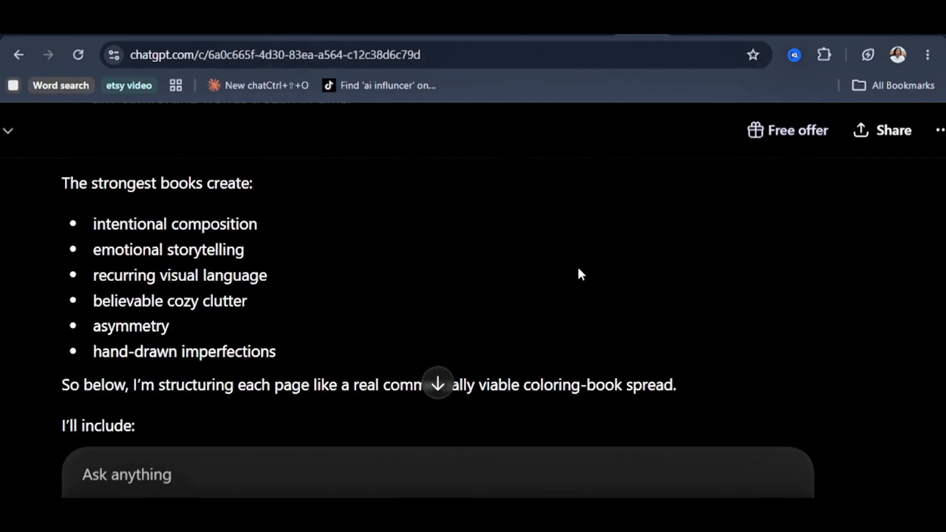
{"action": "scroll", "coordinate": [580, 273], "scroll_direction": "down", "scroll_amount": 8}
{"action": "scroll", "coordinate": [573, 291], "scroll_direction": "down", "scroll_amount": 15}
{"action": "scroll", "coordinate": [547, 307], "scroll_direction": "down", "scroll_amount": 15}
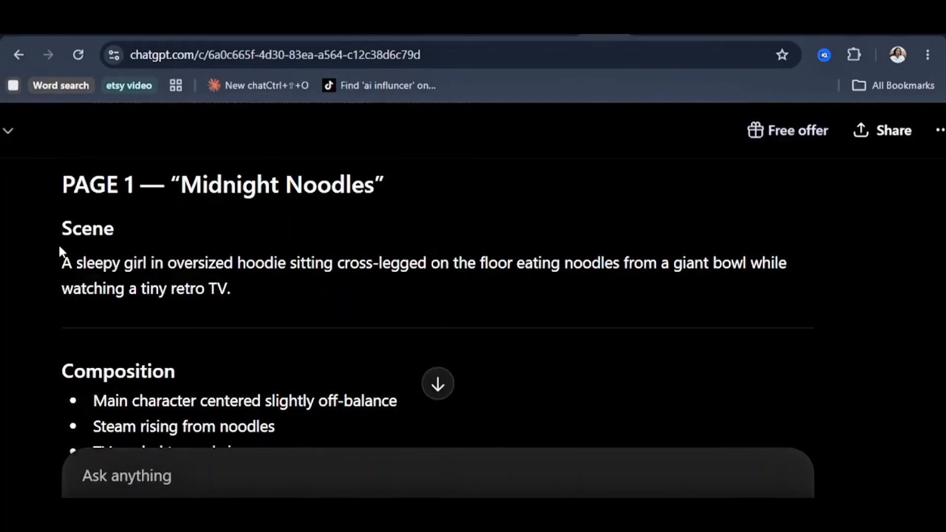
Copy the "Midnight Noodles" scene through its frame style into a new chat prompt starting "Give me a black and white coloring image of"
{"action": "left_click_drag", "start_coordinate": [61, 263], "coordinate": [117, 288]}
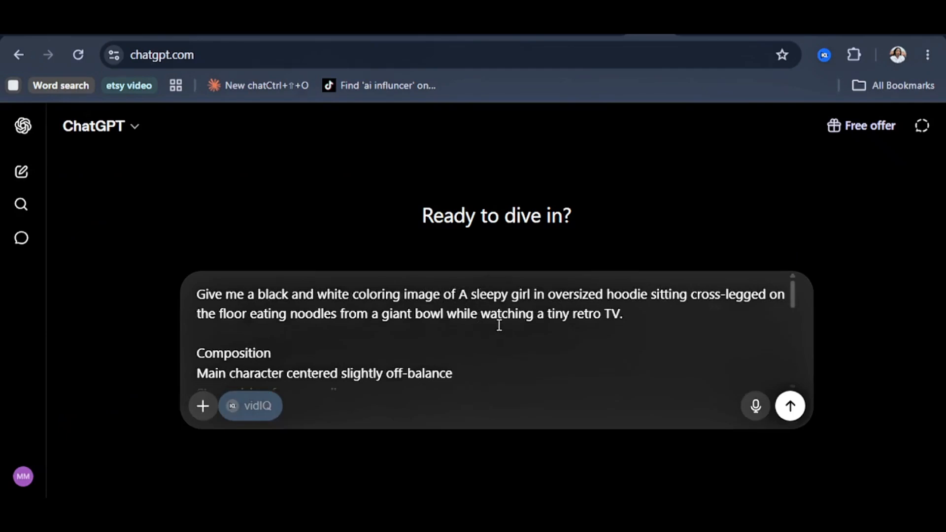
{"action": "scroll", "coordinate": [499, 325], "scroll_direction": "down", "scroll_amount": 5}
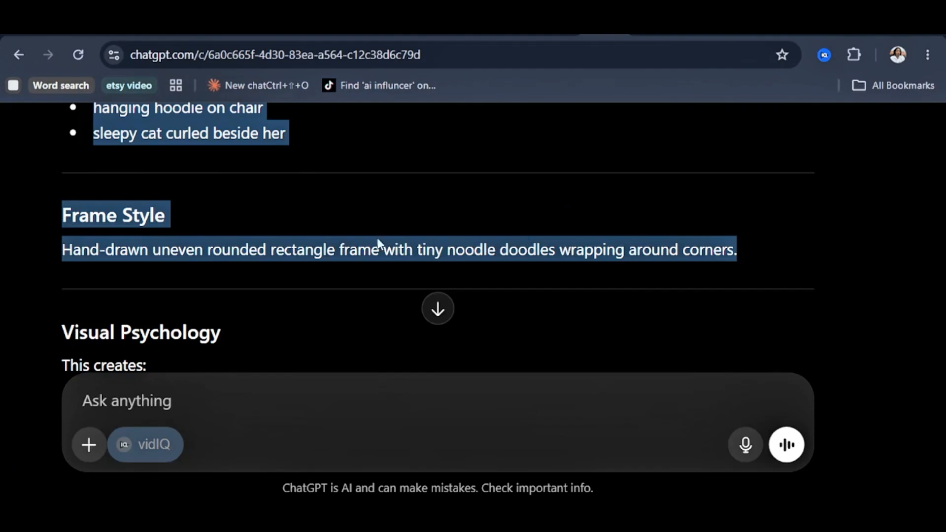
{"action": "scroll", "coordinate": [377, 237], "scroll_direction": "down", "scroll_amount": 5}
{"action": "scroll", "coordinate": [365, 245], "scroll_direction": "down", "scroll_amount": 10}
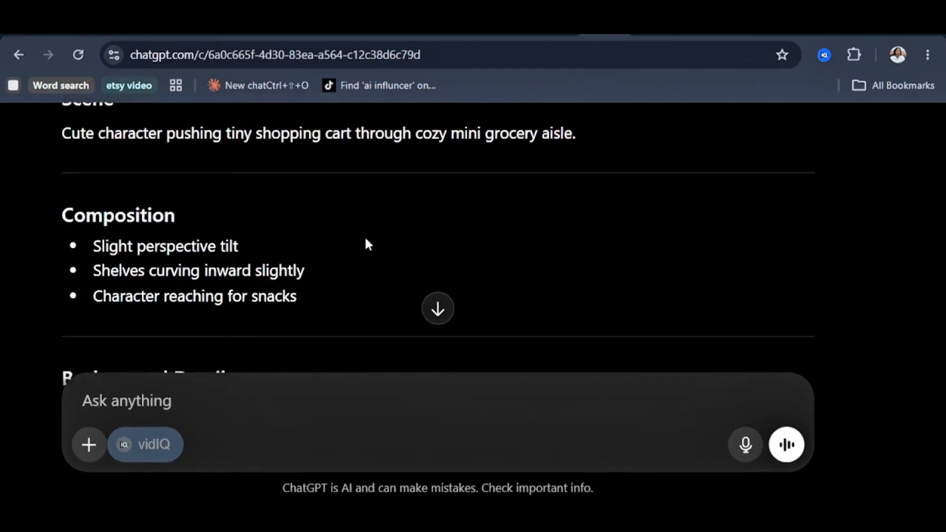
{"action": "left_click", "coordinate": [439, 312]}
{"action": "left_click_drag", "start_coordinate": [239, 204], "coordinate": [356, 409]}
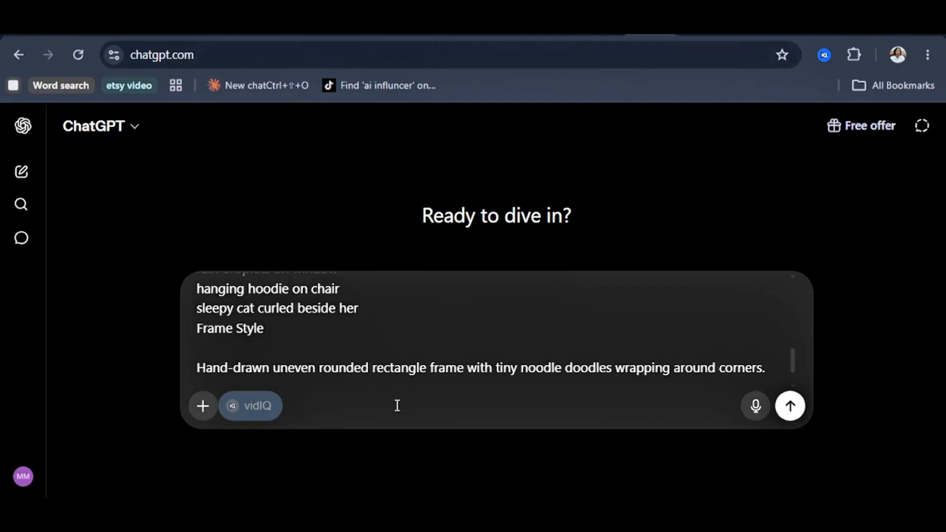
Check the RULES and "Instead push" lines in the noodle scene prompt and send it to generate the image
{"action": "scroll", "coordinate": [460, 319], "scroll_direction": "down", "scroll_amount": 10}
{"action": "scroll", "coordinate": [279, 343], "scroll_direction": "up", "scroll_amount": 2}
{"action": "scroll", "coordinate": [279, 343], "scroll_direction": "up", "scroll_amount": 5}
{"action": "scroll", "coordinate": [264, 355], "scroll_direction": "down", "scroll_amount": 6}
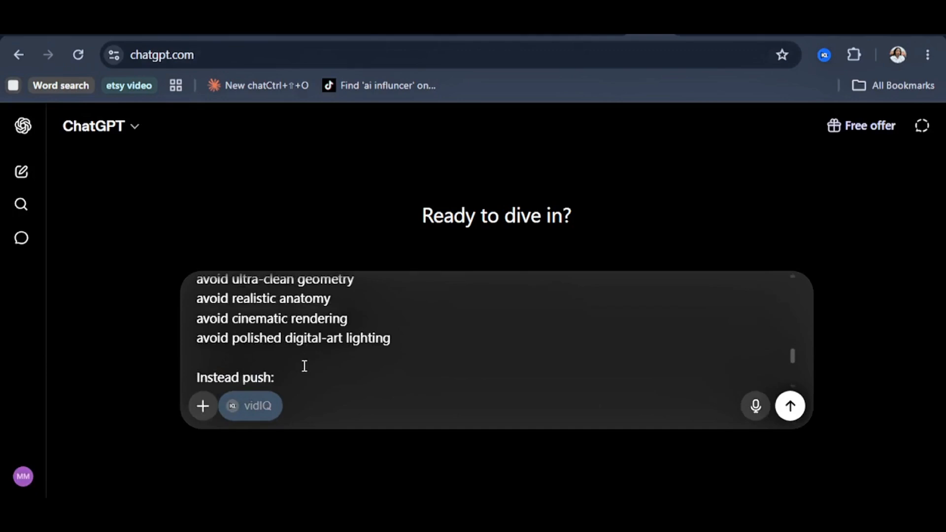
{"action": "scroll", "coordinate": [305, 368], "scroll_direction": "up", "scroll_amount": 3}
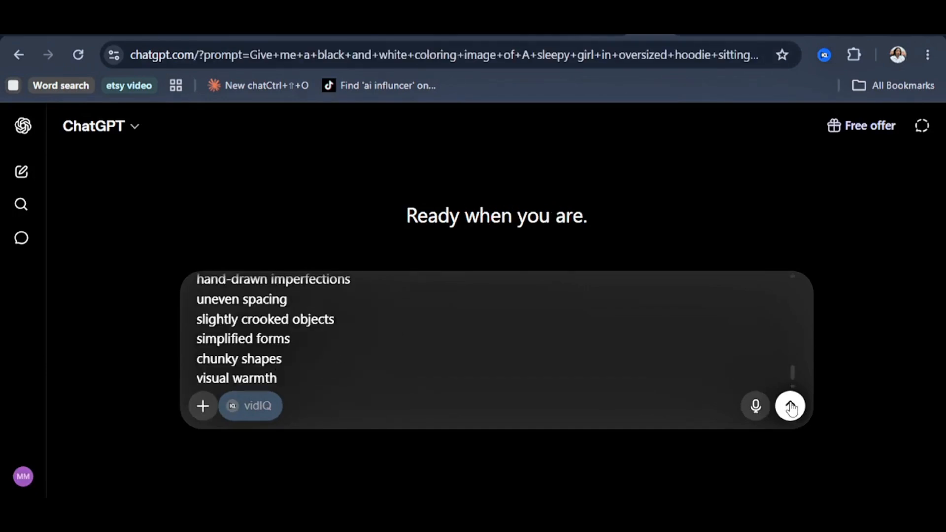
{"action": "left_click", "coordinate": [790, 407]}
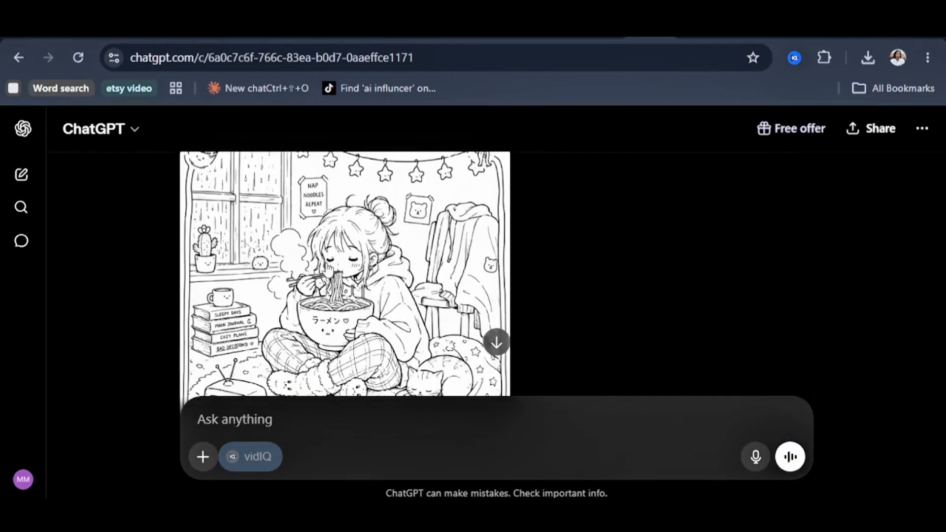
Examine the generated coloring image of the girl eating noodles, including its lower details and frame
{"action": "scroll", "coordinate": [327, 268], "scroll_direction": "down", "scroll_amount": 3}
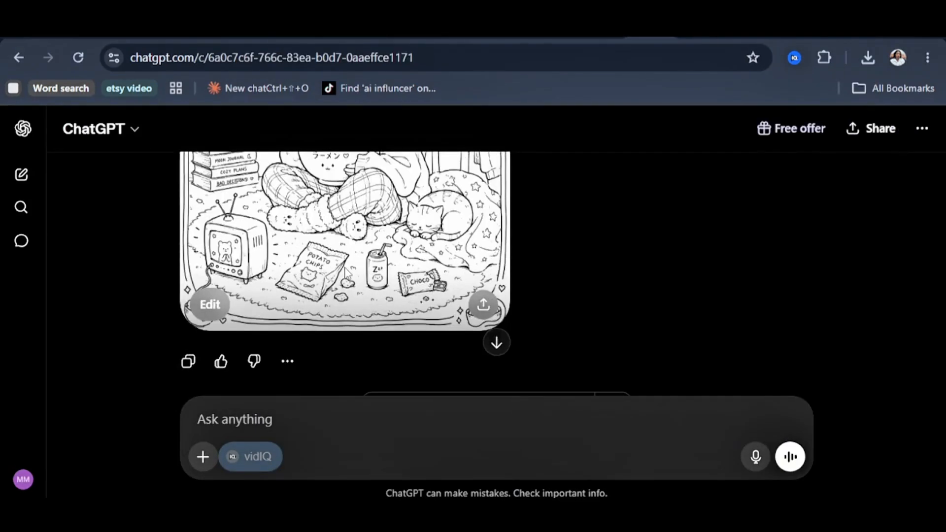
{"action": "scroll", "coordinate": [328, 269], "scroll_direction": "up", "scroll_amount": 2}
{"action": "left_click", "coordinate": [447, 445]}
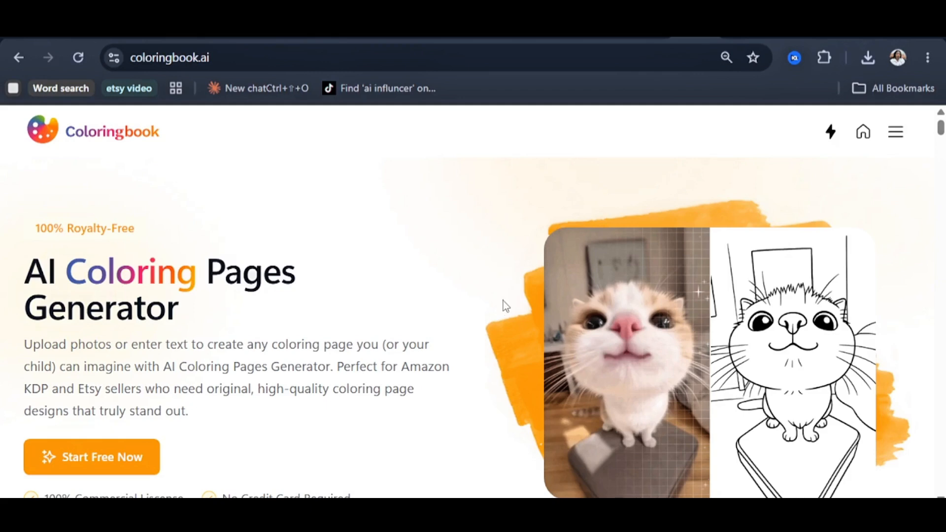
Switch to coloringbook.ai, open the text-to-coloring-page tool and enter the noodle scene prompt with its frame style and RULES
{"action": "left_click", "coordinate": [896, 132]}
{"action": "left_click", "coordinate": [807, 358]}
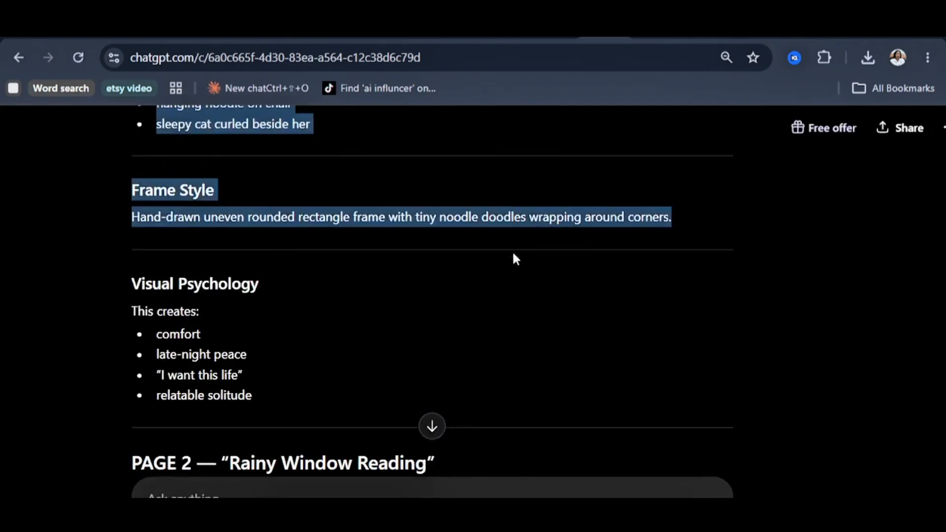
{"action": "left_click_drag", "start_coordinate": [516, 260], "coordinate": [399, 363]}
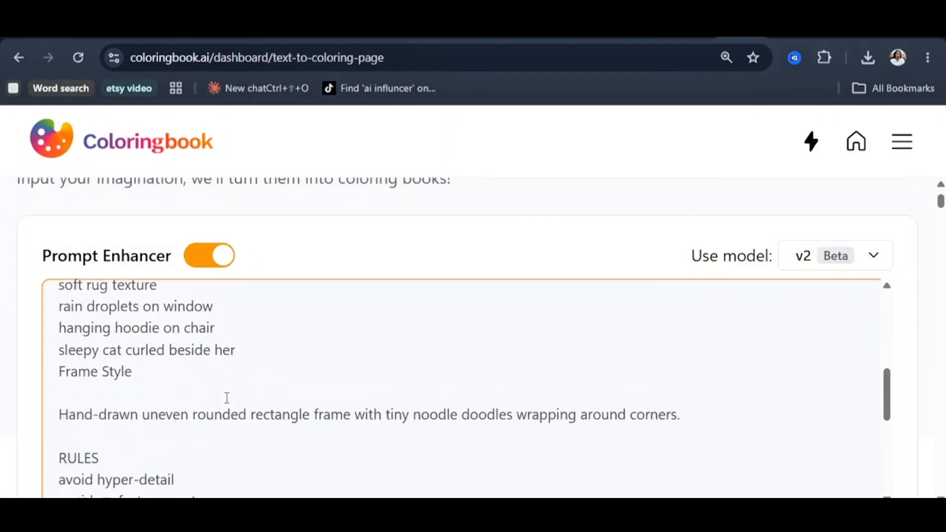
{"action": "scroll", "coordinate": [72, 298], "scroll_direction": "down", "scroll_amount": 5}
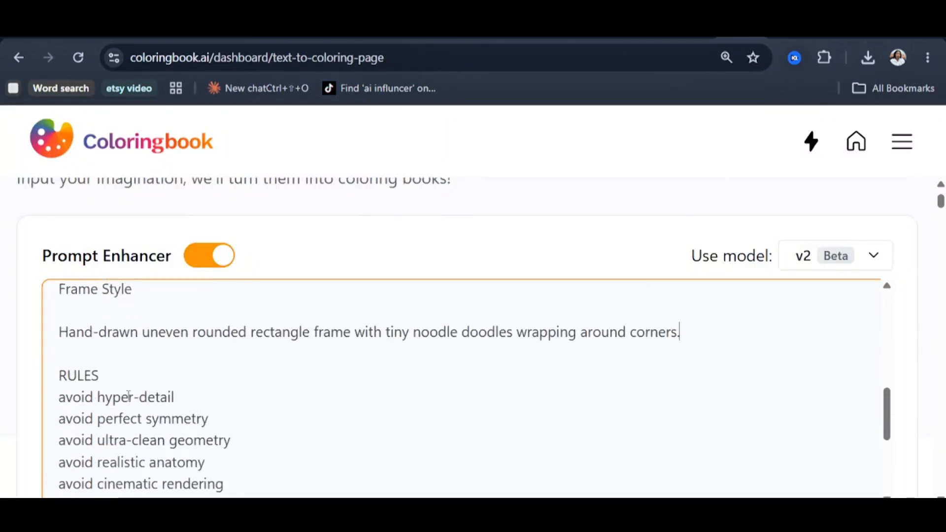
{"action": "scroll", "coordinate": [109, 340], "scroll_direction": "down", "scroll_amount": 3}
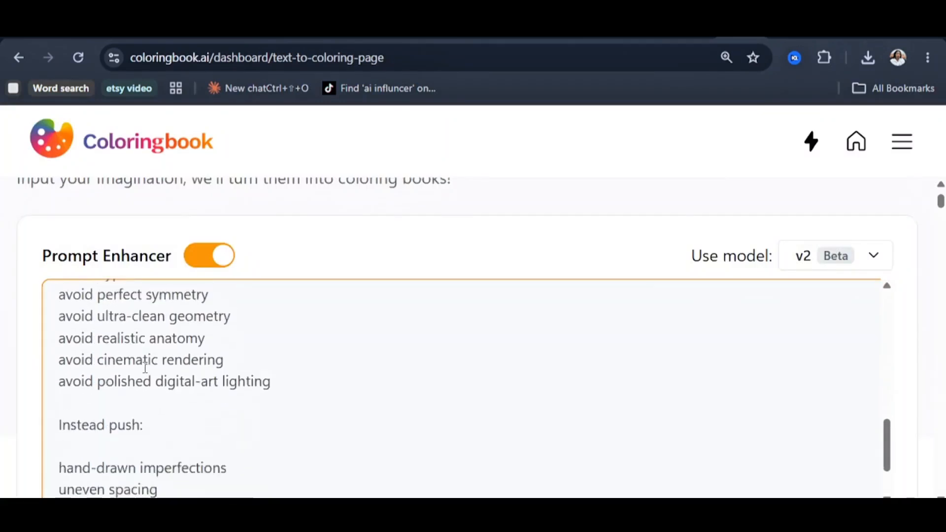
{"action": "scroll", "coordinate": [297, 207], "scroll_direction": "down", "scroll_amount": 2}
{"action": "scroll", "coordinate": [70, 363], "scroll_direction": "down", "scroll_amount": 5}
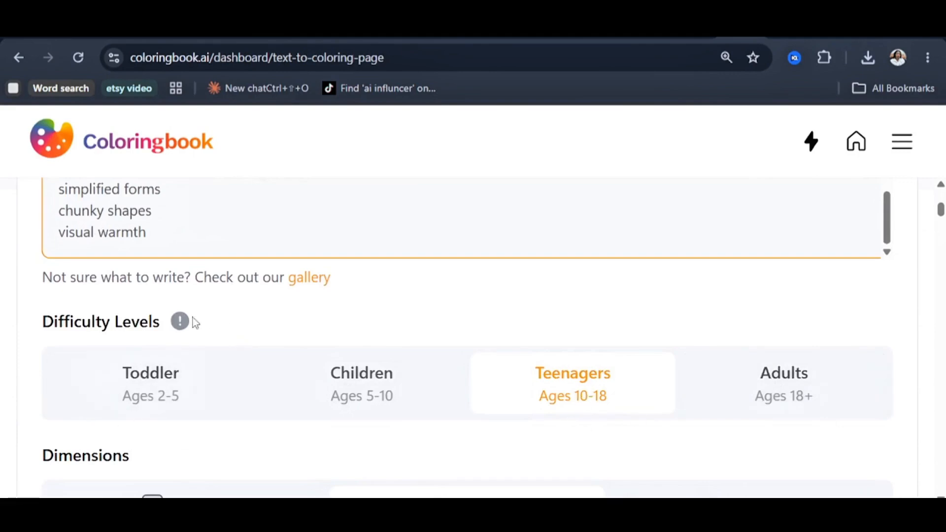
Generate one square coloring page at the Teenagers difficulty level, with Private, Upscale for Print and Remove watermark enabled
{"action": "mouse_move", "coordinate": [187, 318]}
{"action": "scroll", "coordinate": [546, 397], "scroll_direction": "down", "scroll_amount": 3}
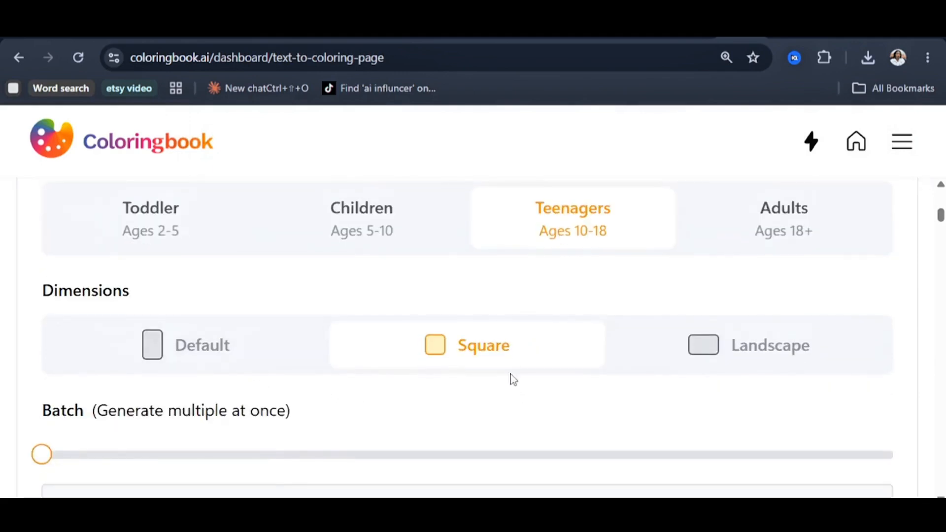
{"action": "scroll", "coordinate": [492, 431], "scroll_direction": "down", "scroll_amount": 2}
{"action": "scroll", "coordinate": [327, 438], "scroll_direction": "down", "scroll_amount": 2}
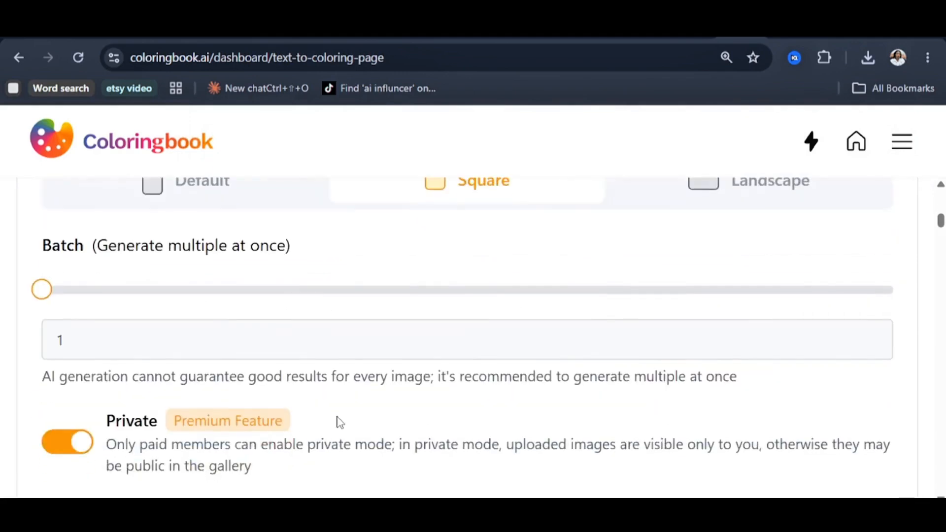
{"action": "scroll", "coordinate": [327, 437], "scroll_direction": "down", "scroll_amount": 2}
{"action": "scroll", "coordinate": [433, 266], "scroll_direction": "down", "scroll_amount": 5}
{"action": "scroll", "coordinate": [532, 449], "scroll_direction": "up", "scroll_amount": 3}
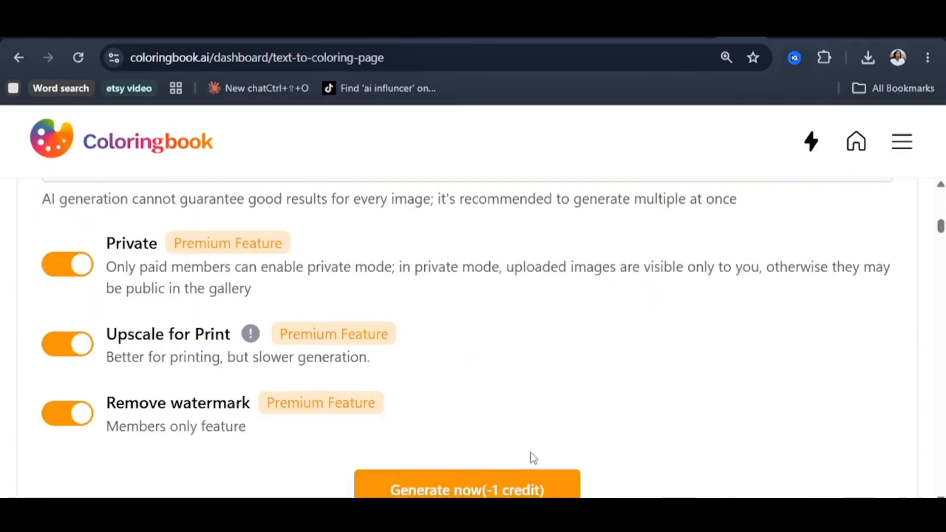
{"action": "left_click", "coordinate": [519, 494]}
{"action": "left_click", "coordinate": [519, 494]}
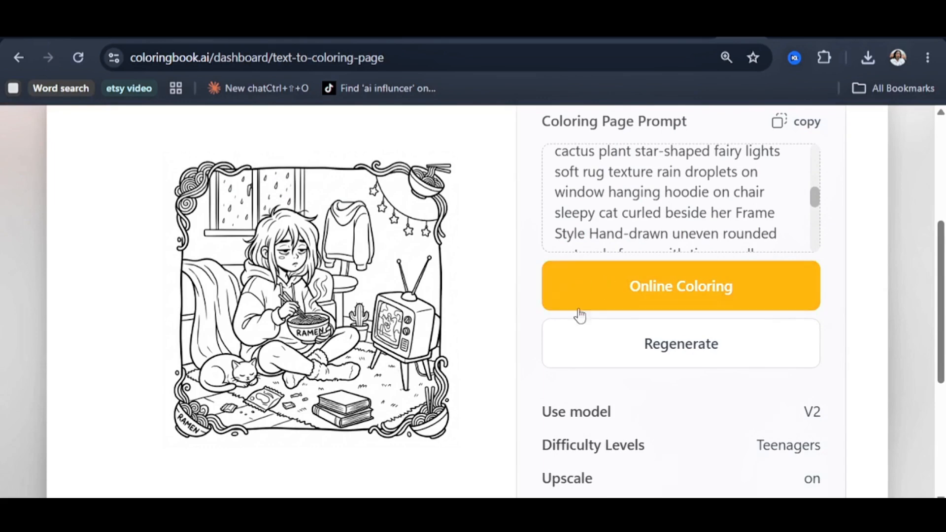
Download the generated ramen coloring page as a PNG and close its preview
{"action": "scroll", "coordinate": [663, 184], "scroll_direction": "up", "scroll_amount": 3}
{"action": "left_click", "coordinate": [664, 182]}
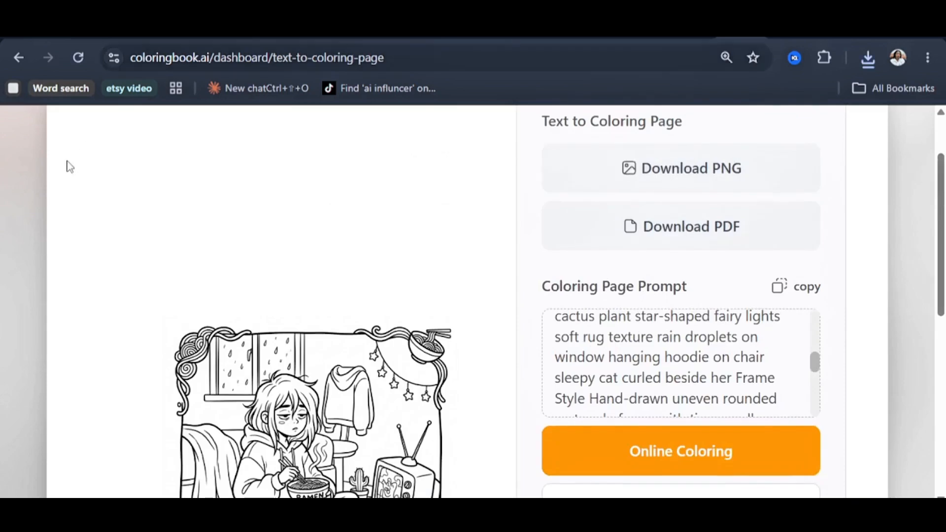
{"action": "scroll", "coordinate": [76, 153], "scroll_direction": "up", "scroll_amount": 2}
{"action": "left_click", "coordinate": [84, 166]}
Replace the scene in the prompt with the Page 2 "Rainy Window Reading" details and cloud-like frame style from ChatGPT, and generate the page
{"action": "scroll", "coordinate": [245, 303], "scroll_direction": "up", "scroll_amount": 6}
{"action": "scroll", "coordinate": [246, 302], "scroll_direction": "up", "scroll_amount": 1}
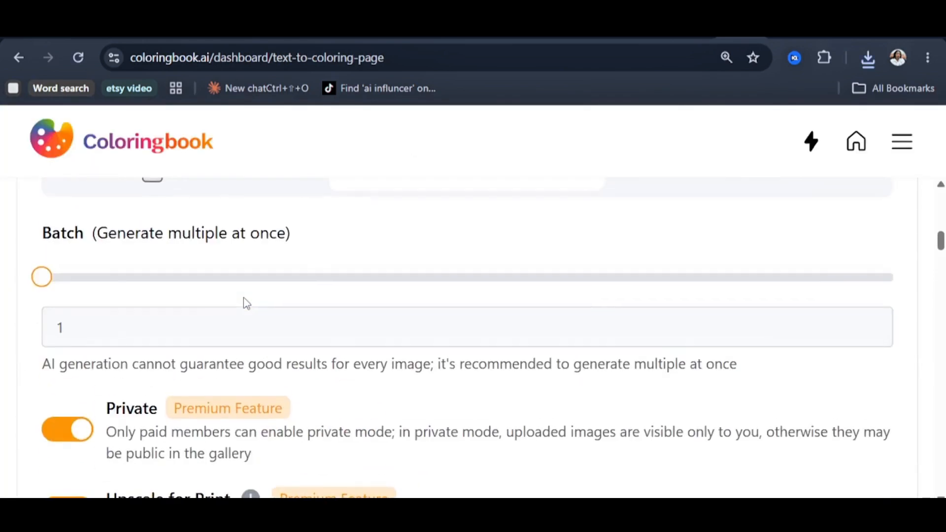
{"action": "scroll", "coordinate": [245, 303], "scroll_direction": "up", "scroll_amount": 10}
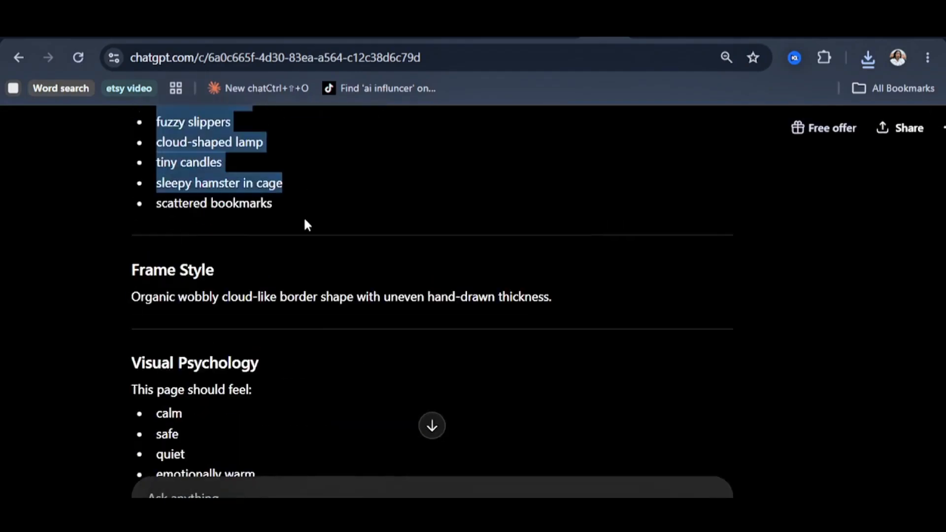
{"action": "left_click_drag", "start_coordinate": [306, 225], "coordinate": [353, 492]}
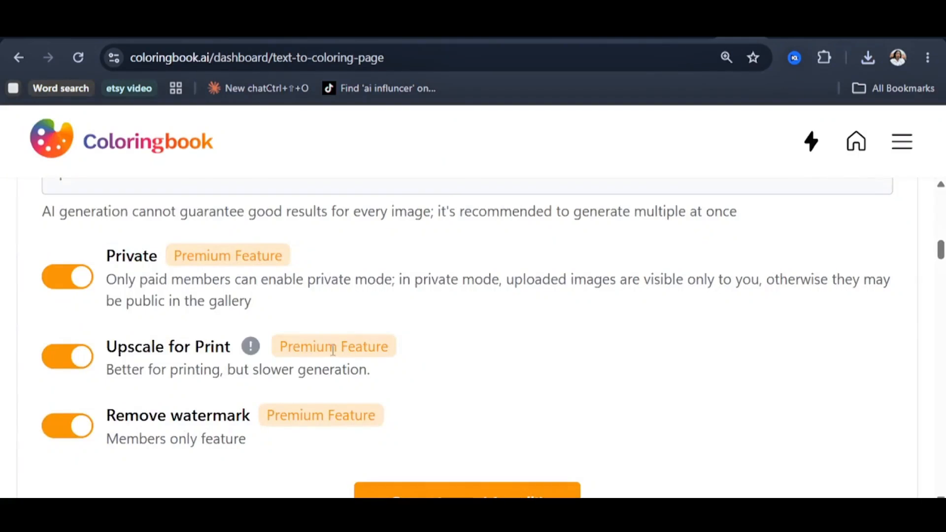
{"action": "scroll", "coordinate": [471, 388], "scroll_direction": "down", "scroll_amount": 5}
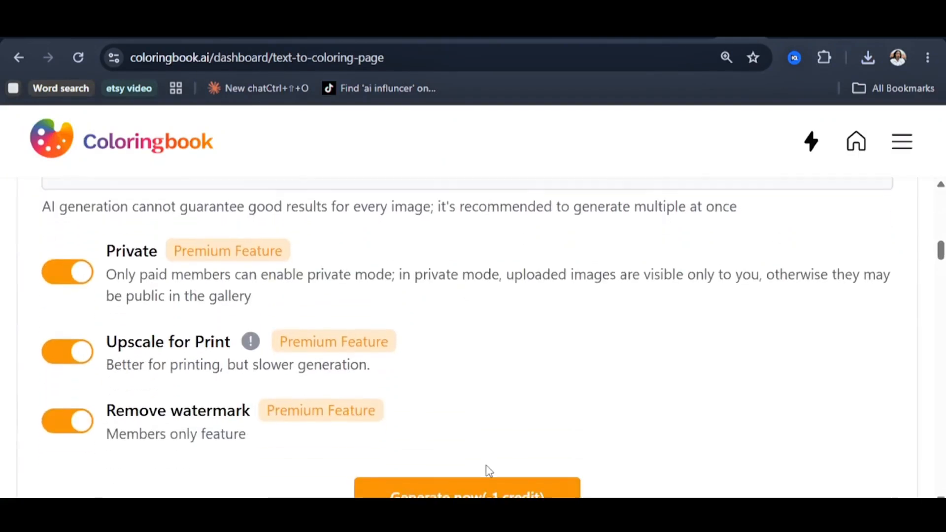
{"action": "left_click", "coordinate": [485, 428]}
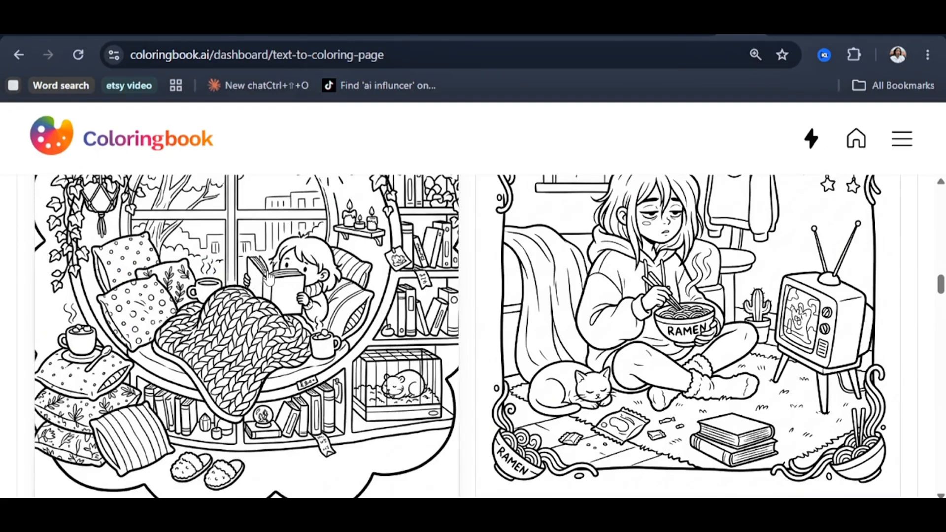
Compare the generated window reading page with the ramen page, checking their details and frames
{"action": "scroll", "coordinate": [269, 279], "scroll_direction": "up", "scroll_amount": 1}
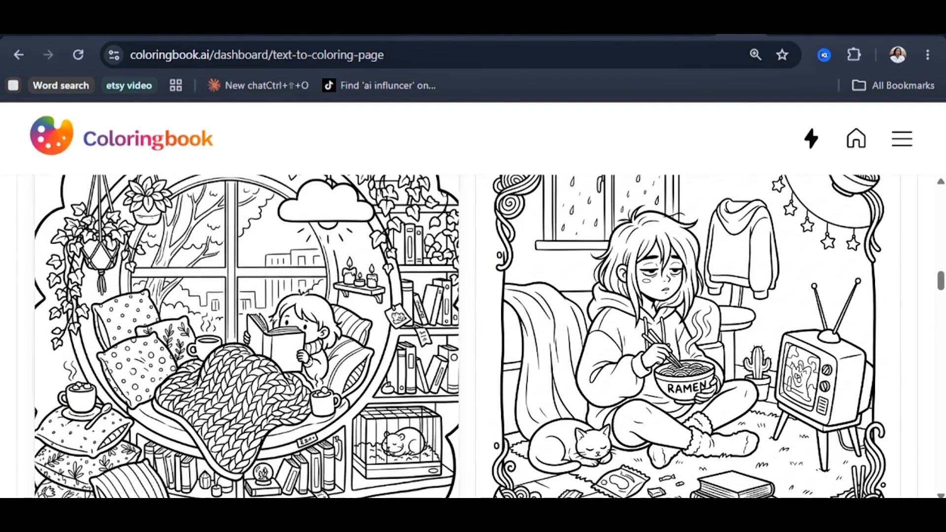
{"action": "left_click", "coordinate": [261, 237]}
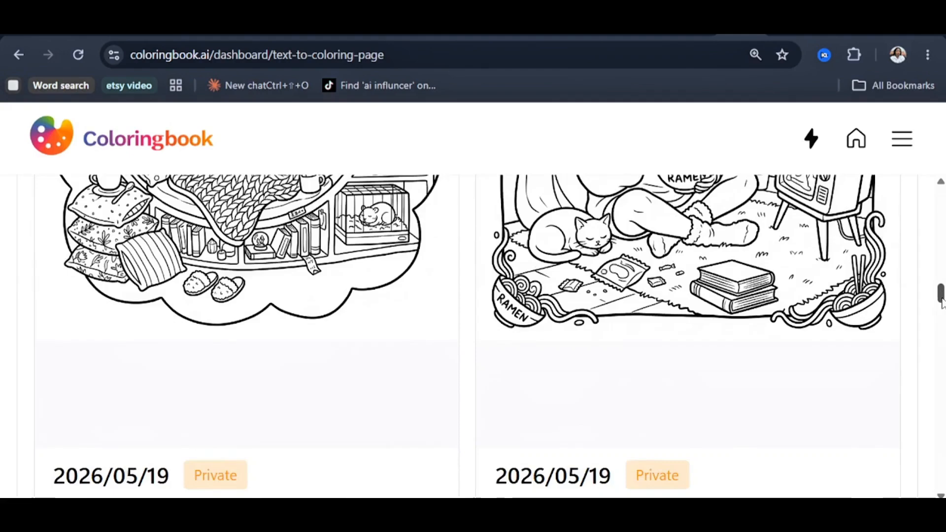
{"action": "scroll", "coordinate": [281, 366], "scroll_direction": "up", "scroll_amount": 4}
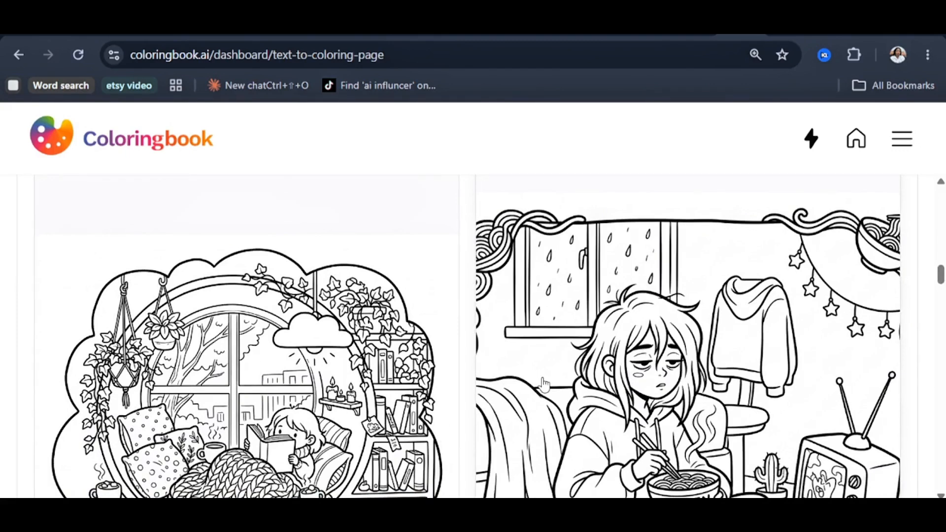
Replace the reading scene in the prompt with another page's scene from ChatGPT, generate it and view the resulting coloring pages
{"action": "left_click_drag", "start_coordinate": [941, 278], "coordinate": [942, 214]}
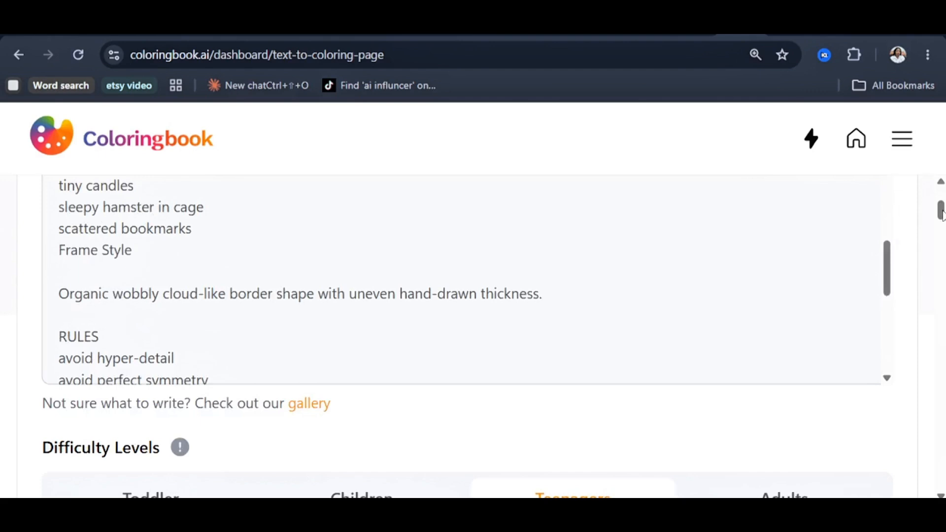
{"action": "left_click", "coordinate": [605, 26]}
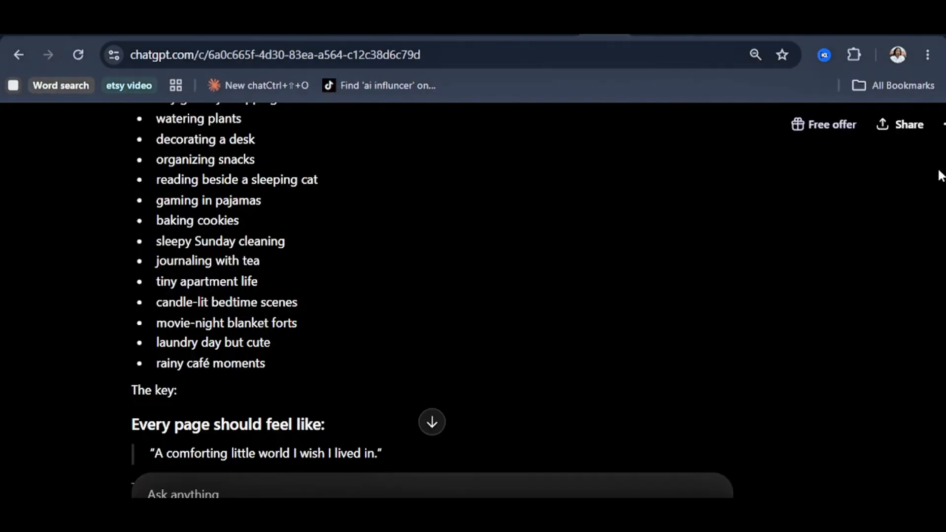
{"action": "scroll", "coordinate": [672, 202], "scroll_direction": "down", "scroll_amount": 5}
{"action": "left_click_drag", "start_coordinate": [501, 383], "coordinate": [127, 235]}
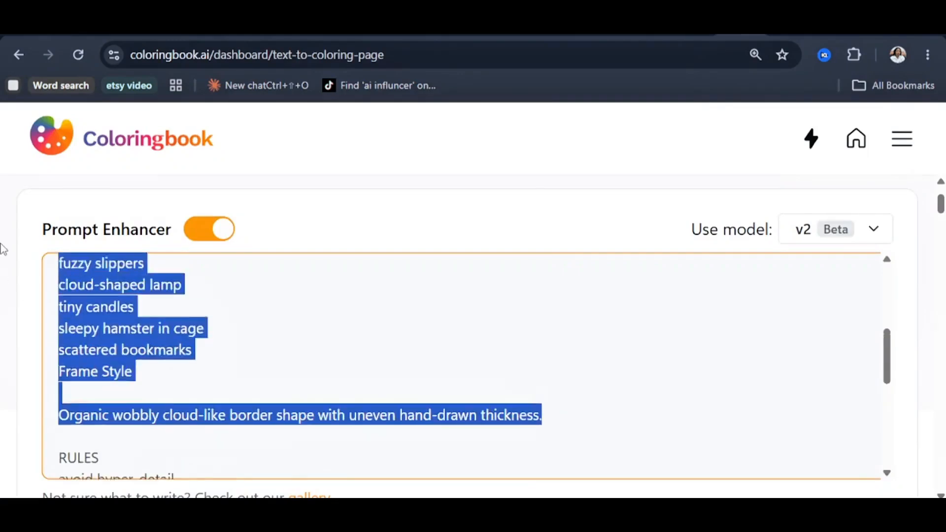
{"action": "left_click_drag", "start_coordinate": [940, 203], "coordinate": [937, 264]}
{"action": "left_click", "coordinate": [494, 382]}
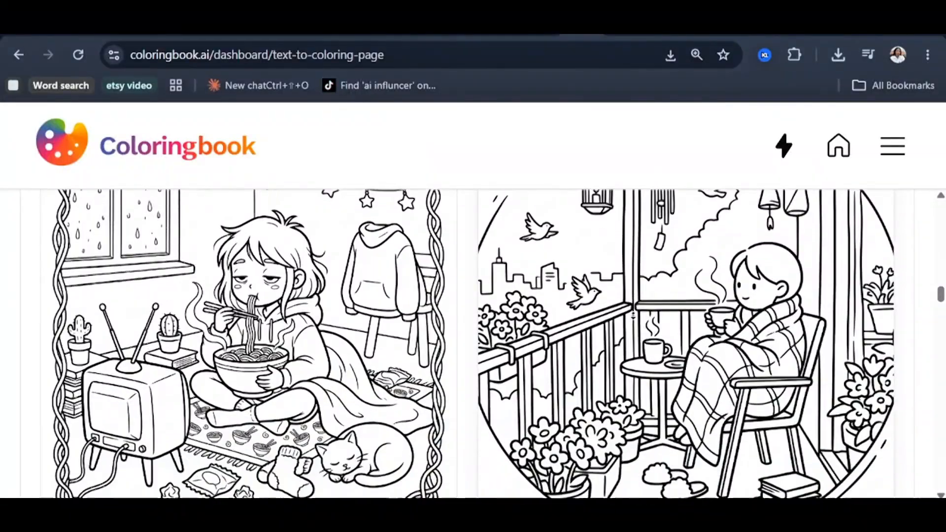
{"action": "scroll", "coordinate": [632, 315], "scroll_direction": "down", "scroll_amount": 5}
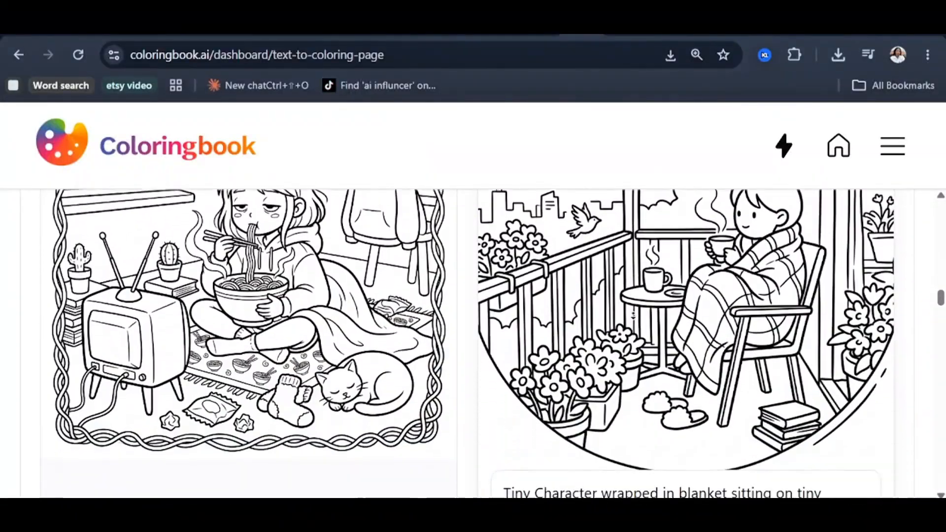
Review the previously generated coloring pages, checking the balcony, baking, desk tidy-up, plant care and blanket fort scenes with their frames
{"action": "scroll", "coordinate": [633, 318], "scroll_direction": "down", "scroll_amount": 5}
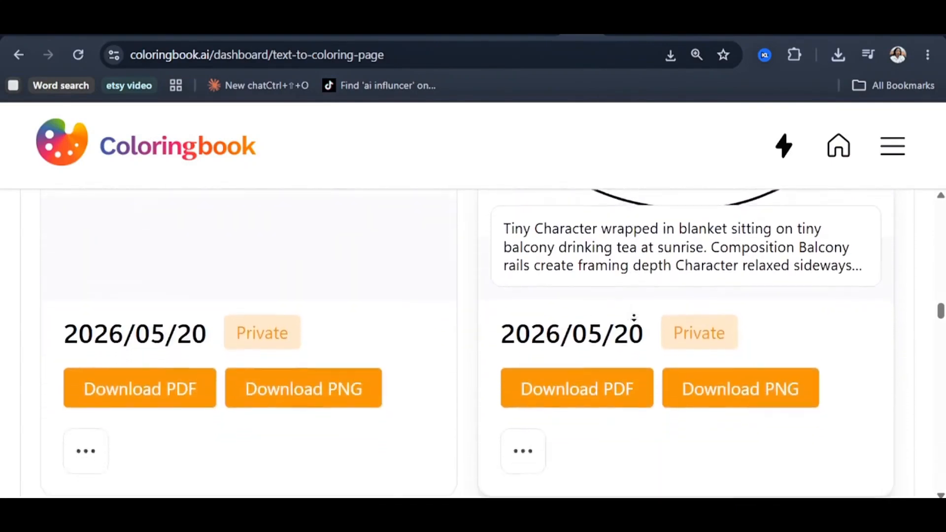
{"action": "scroll", "coordinate": [634, 321], "scroll_direction": "down", "scroll_amount": 6}
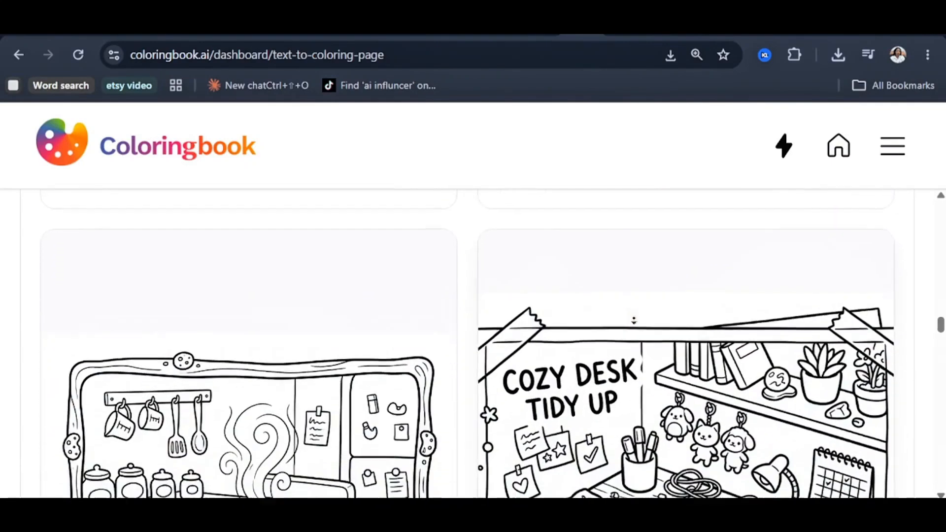
{"action": "scroll", "coordinate": [633, 319], "scroll_direction": "down", "scroll_amount": 2}
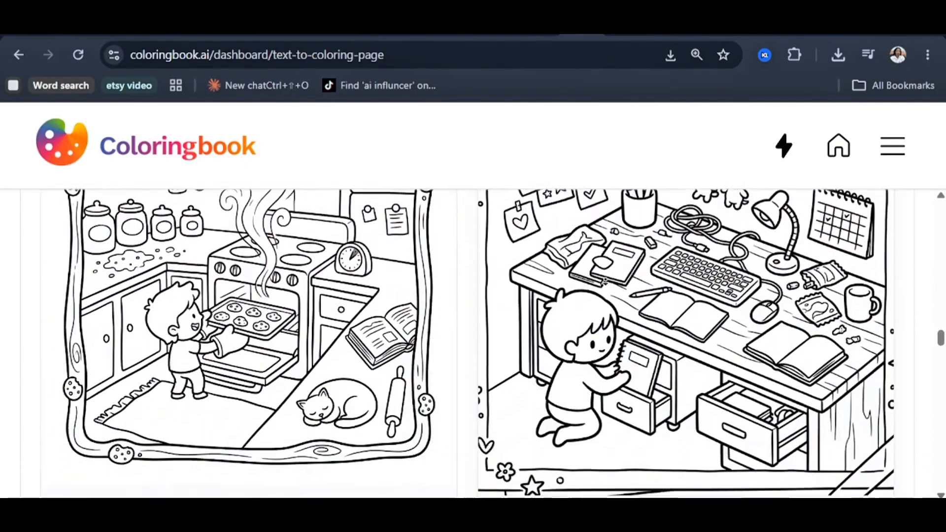
{"action": "scroll", "coordinate": [590, 292], "scroll_direction": "down", "scroll_amount": 3}
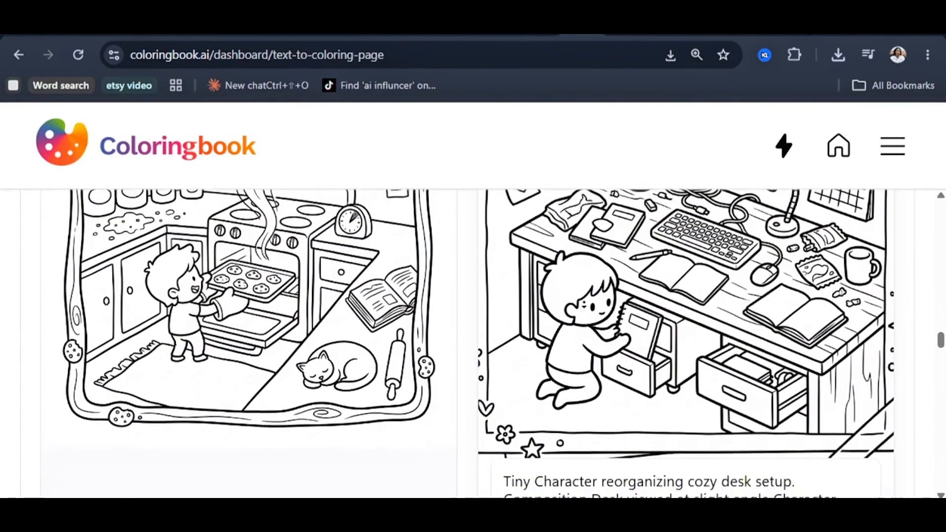
{"action": "scroll", "coordinate": [584, 314], "scroll_direction": "down", "scroll_amount": 6}
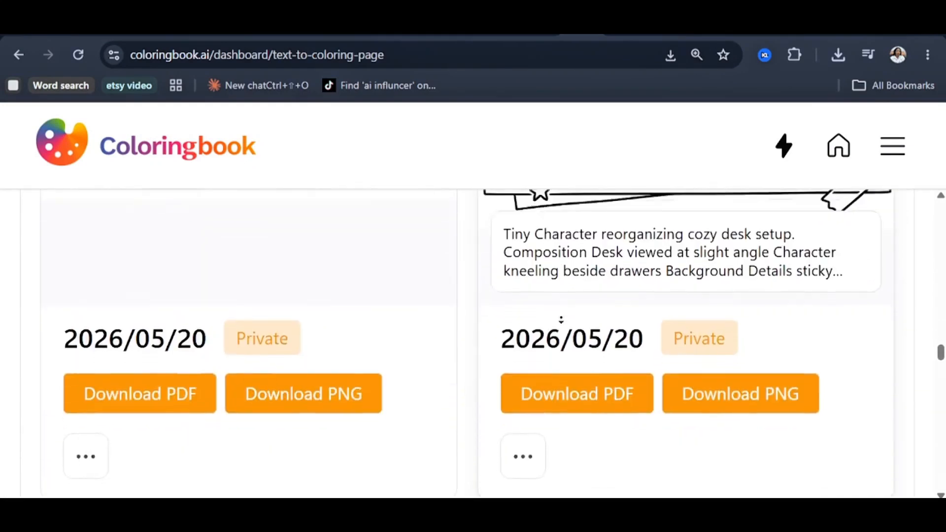
{"action": "scroll", "coordinate": [526, 356], "scroll_direction": "down", "scroll_amount": 10}
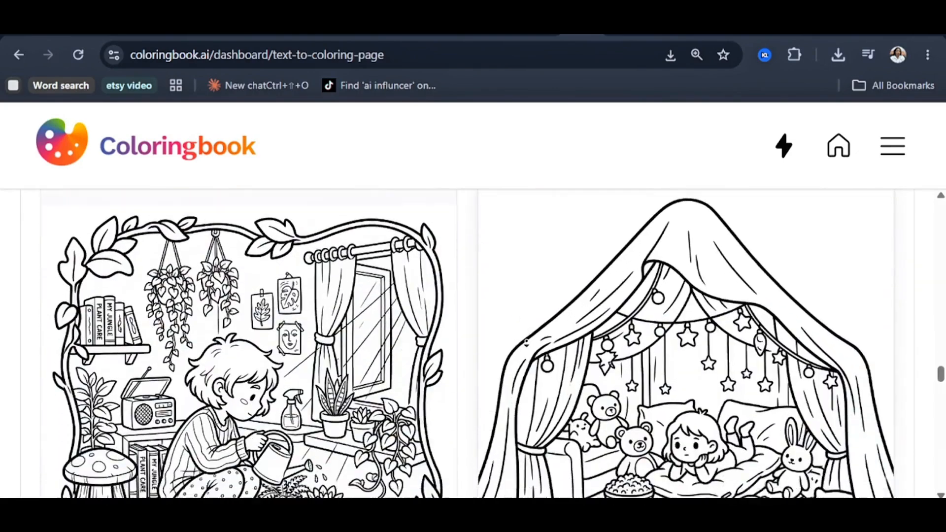
{"action": "scroll", "coordinate": [512, 317], "scroll_direction": "down", "scroll_amount": 9}
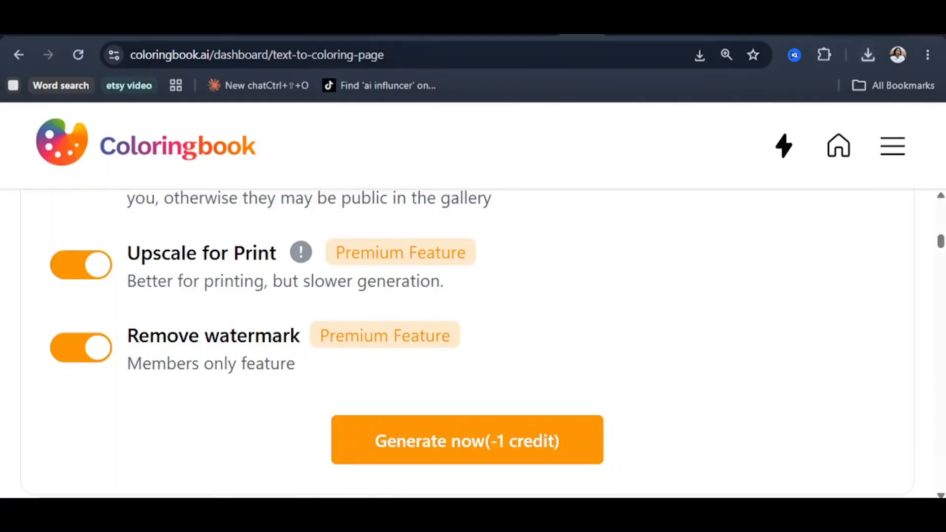
Check the account's remaining credits and open the pricing page to view the top-up packs and subscription plans
{"action": "left_click", "coordinate": [884, 151]}
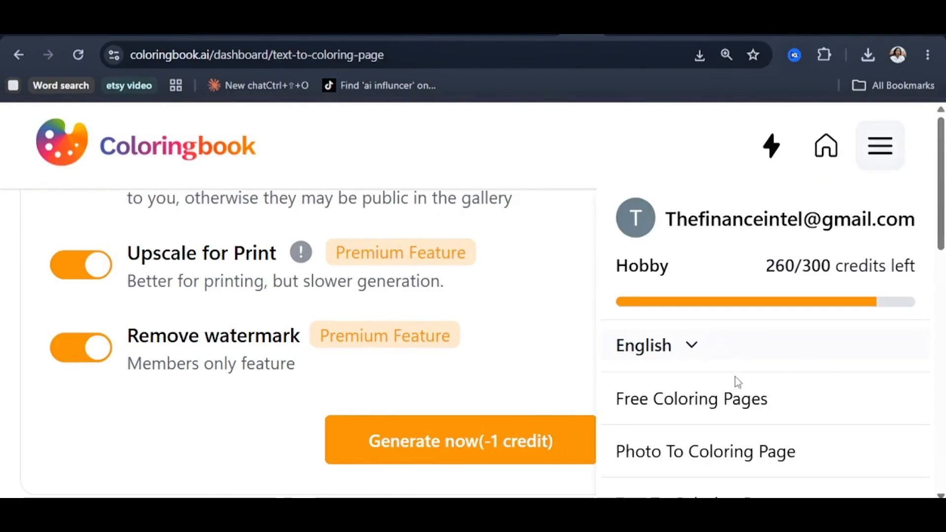
{"action": "left_click", "coordinate": [764, 157]}
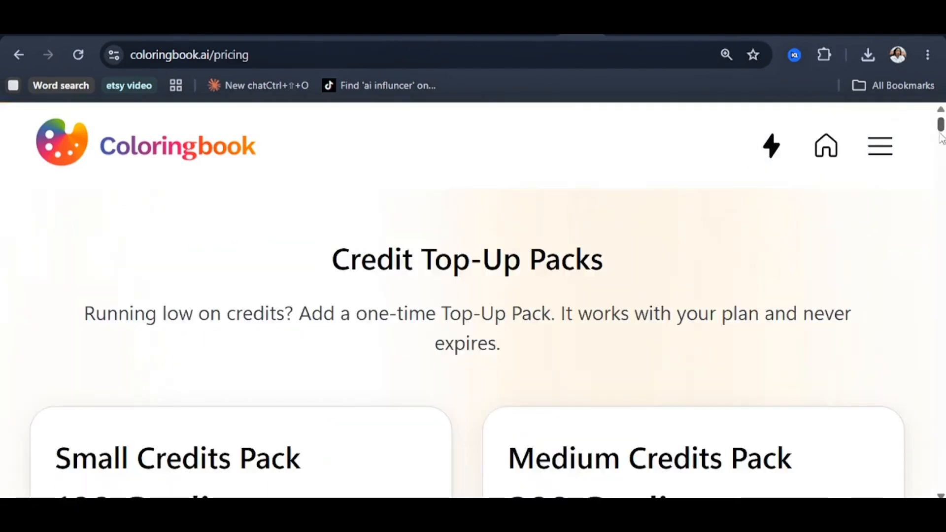
{"action": "scroll", "coordinate": [934, 163], "scroll_direction": "down", "scroll_amount": 5}
{"action": "scroll", "coordinate": [932, 170], "scroll_direction": "down", "scroll_amount": 2}
{"action": "key", "text": "ctrl+minus"}
{"action": "key", "text": "ctrl+minus"}
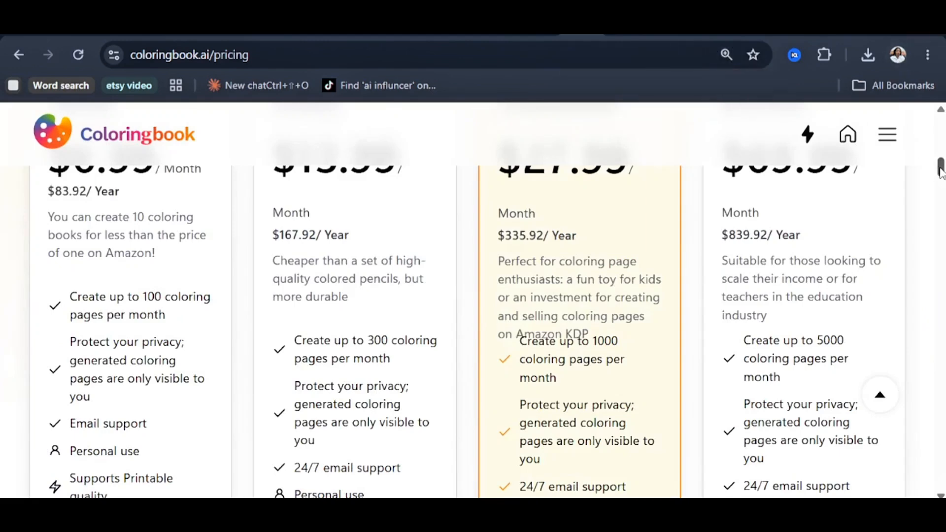
{"action": "left_click_drag", "start_coordinate": [938, 168], "coordinate": [940, 157]}
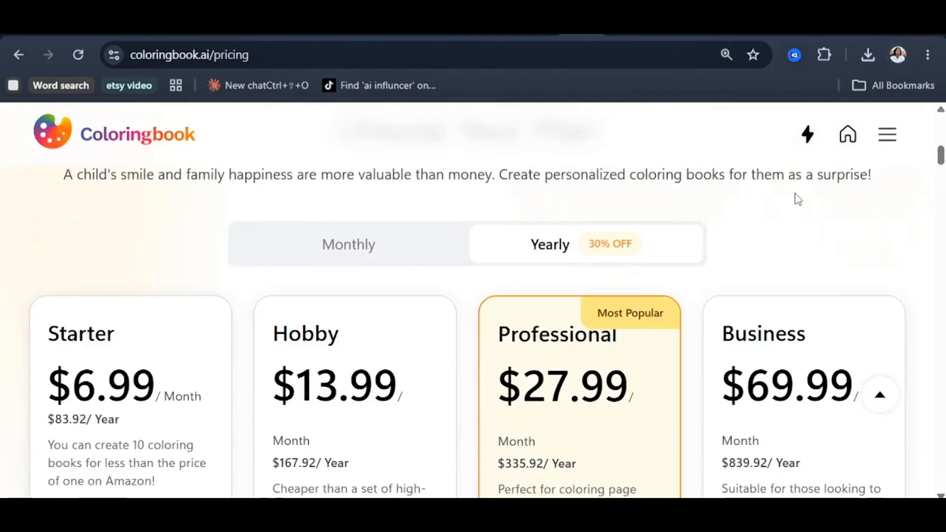
Recheck the credit balance and compare the subscription plans' features and prices under monthly and yearly billing
{"action": "left_click", "coordinate": [889, 142]}
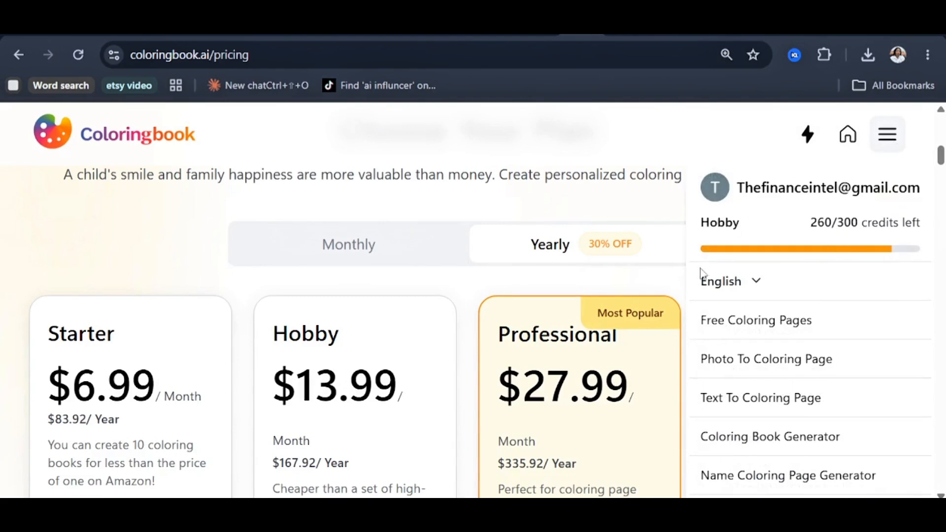
{"action": "left_click", "coordinate": [347, 278]}
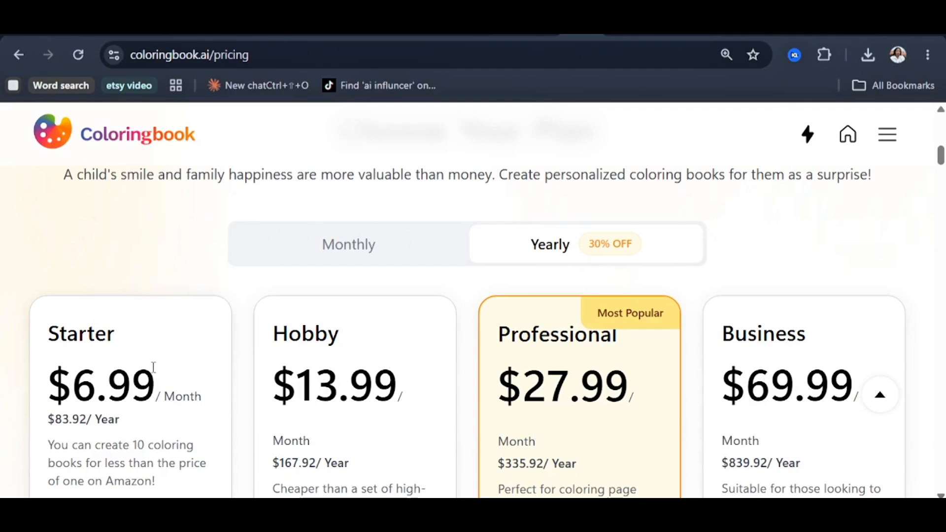
{"action": "left_click_drag", "start_coordinate": [940, 157], "coordinate": [941, 168]}
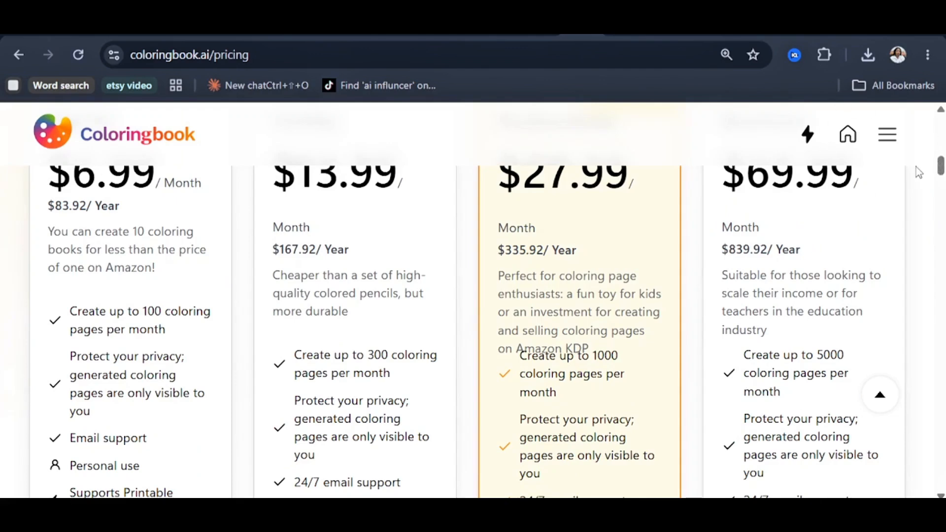
{"action": "left_click_drag", "start_coordinate": [941, 170], "coordinate": [940, 164]}
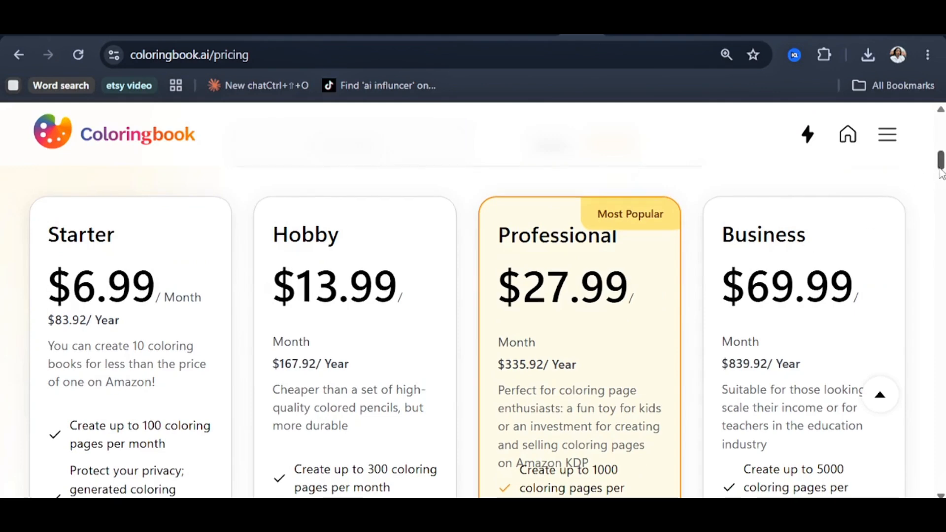
{"action": "scroll", "coordinate": [928, 174], "scroll_direction": "up", "scroll_amount": 2}
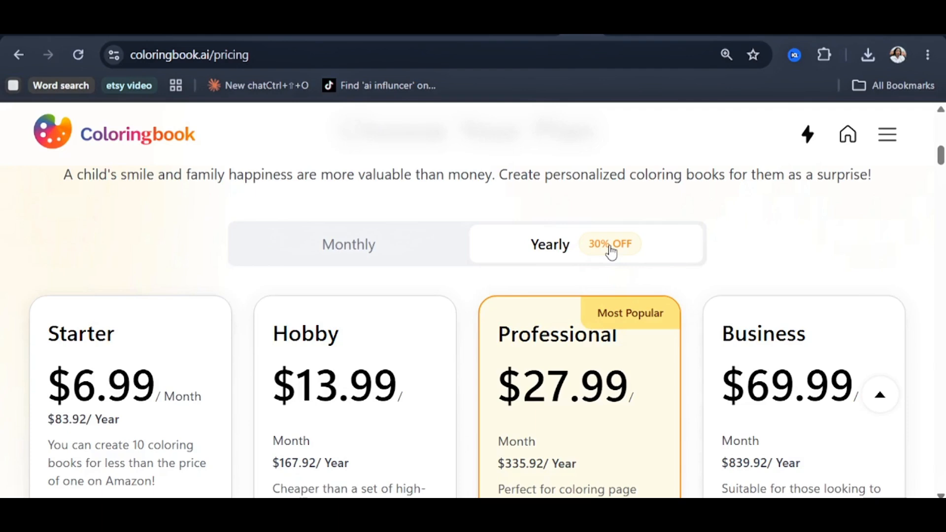
{"action": "left_click", "coordinate": [404, 266]}
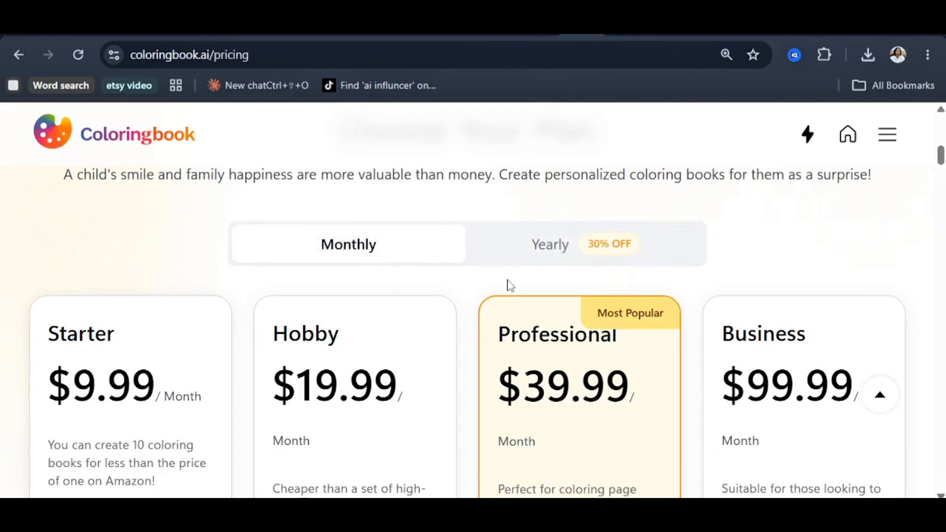
{"action": "left_click", "coordinate": [547, 251]}
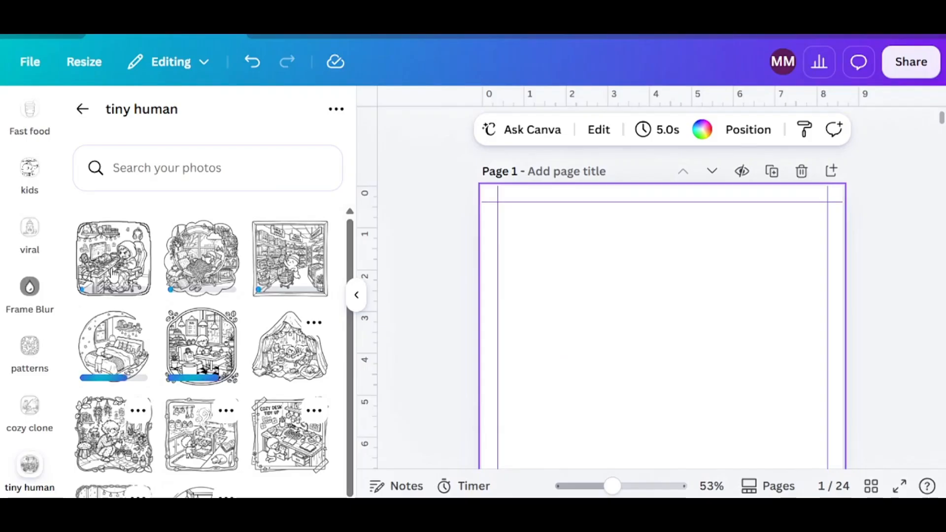
In Canva, place the blanket fort illustration on page 1 and enlarge it to span the width between the margin guides
{"action": "left_click_drag", "start_coordinate": [290, 344], "coordinate": [610, 272]}
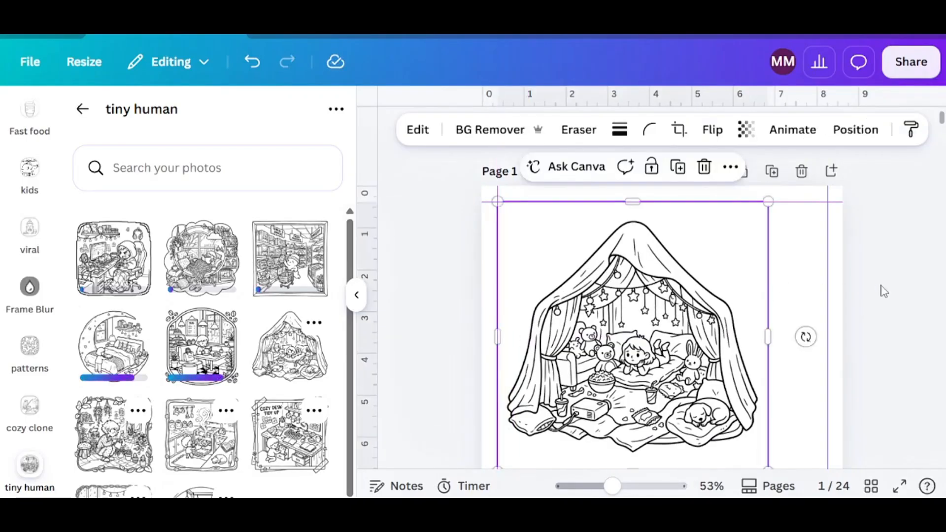
{"action": "scroll", "coordinate": [660, 320], "scroll_direction": "down", "scroll_amount": 5}
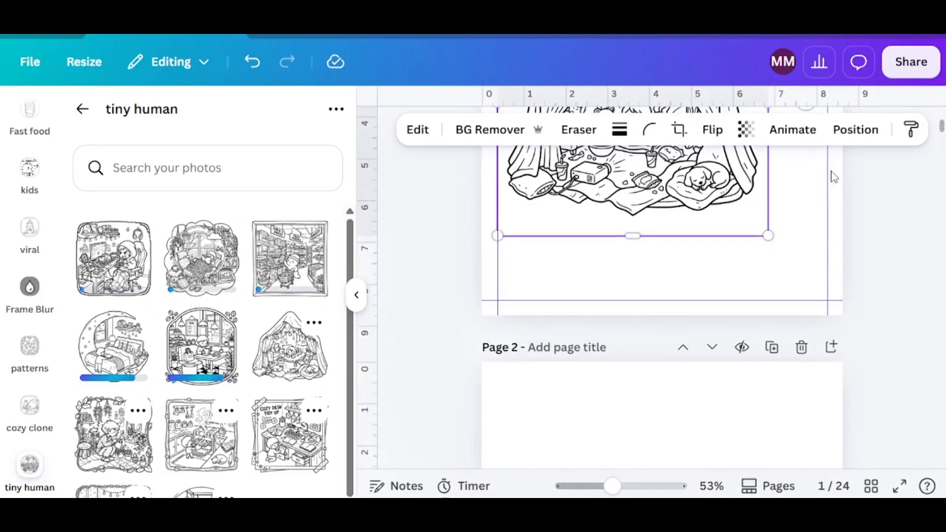
{"action": "left_click_drag", "start_coordinate": [767, 233], "coordinate": [819, 298]}
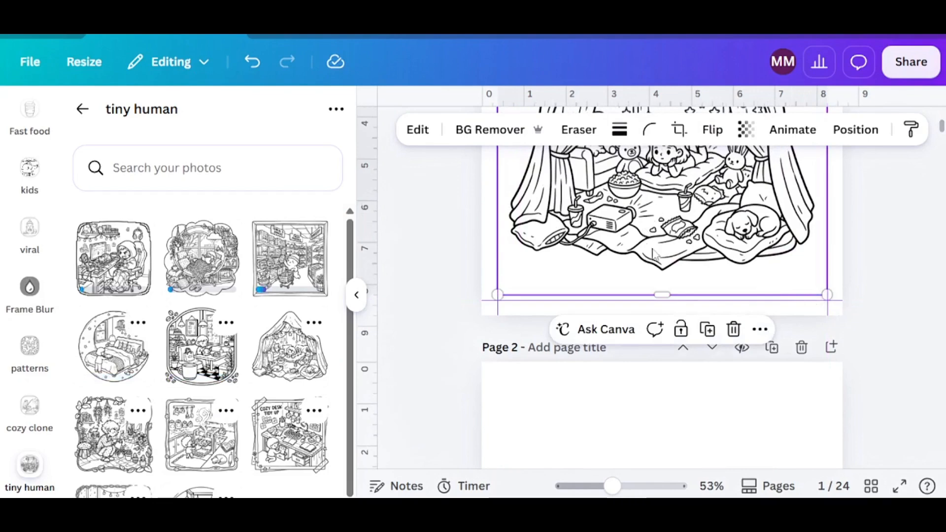
{"action": "scroll", "coordinate": [931, 207], "scroll_direction": "up", "scroll_amount": 3}
{"action": "scroll", "coordinate": [941, 120], "scroll_direction": "up", "scroll_amount": 1}
{"action": "scroll", "coordinate": [940, 120], "scroll_direction": "down", "scroll_amount": 1}
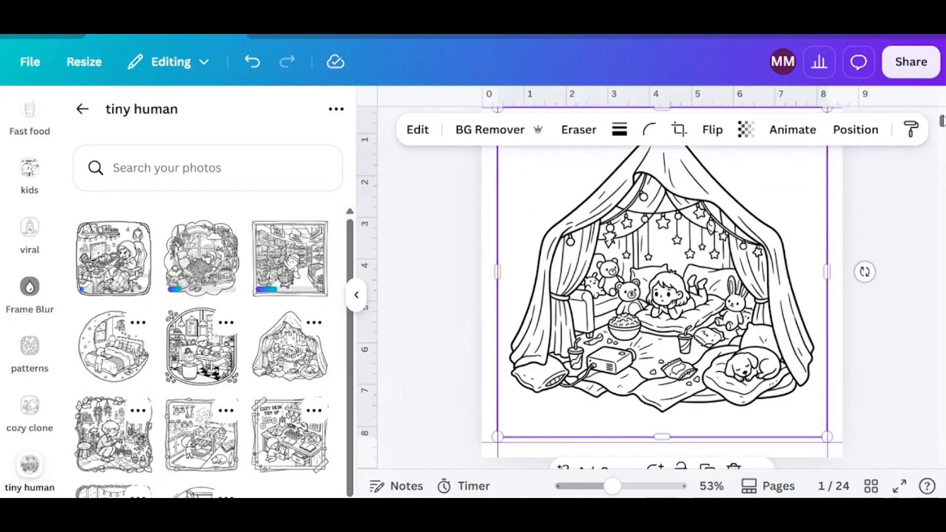
Move the grocery store illustration on page 5 to the upper-left corner of the page's margin guides
{"action": "scroll", "coordinate": [941, 121], "scroll_direction": "down", "scroll_amount": 10}
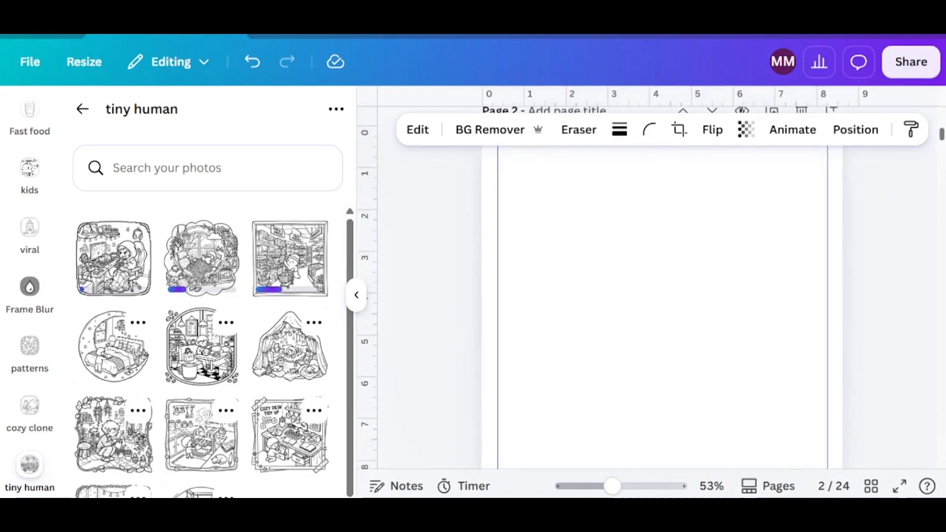
{"action": "scroll", "coordinate": [941, 139], "scroll_direction": "down", "scroll_amount": 5}
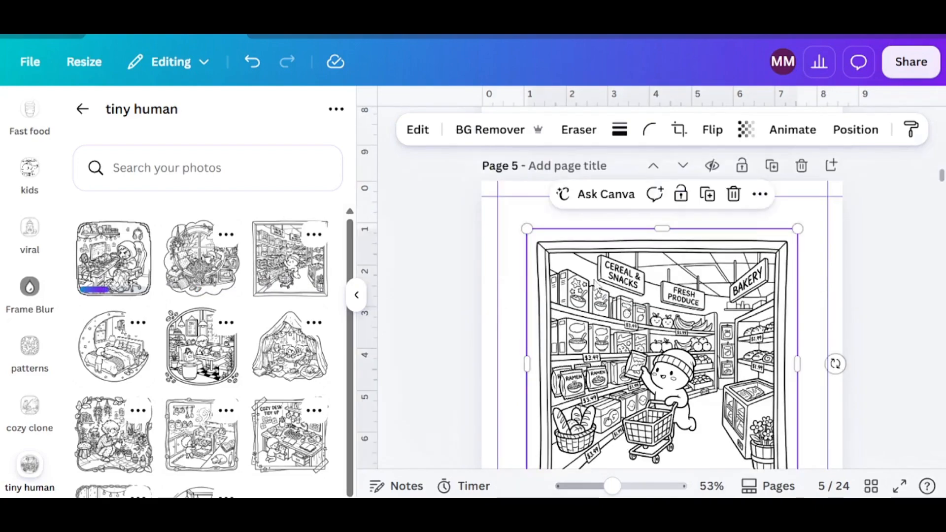
{"action": "left_click_drag", "start_coordinate": [595, 284], "coordinate": [566, 251]}
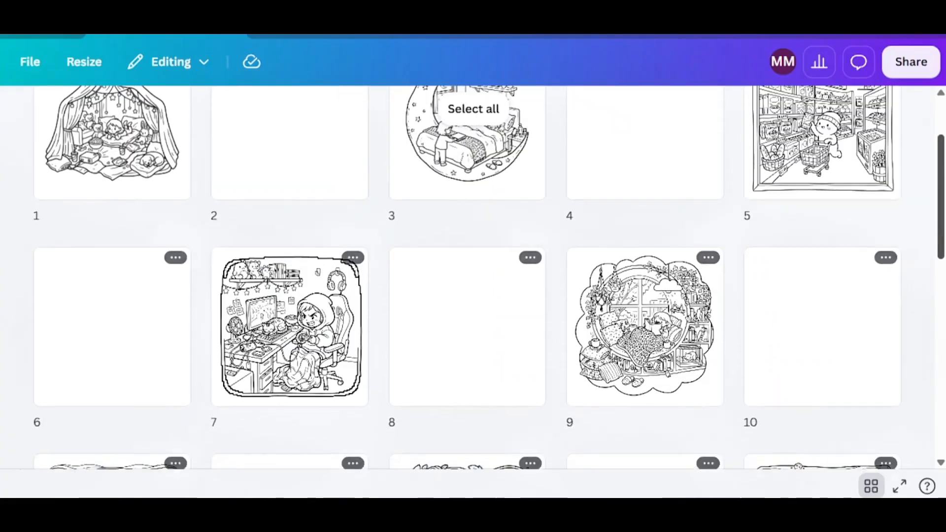
Review the book's page order in grid view, checking the illustrated pages and the blank pages between them
{"action": "scroll", "coordinate": [941, 250], "scroll_direction": "down", "scroll_amount": 5}
{"action": "left_click_drag", "start_coordinate": [941, 251], "coordinate": [940, 255]}
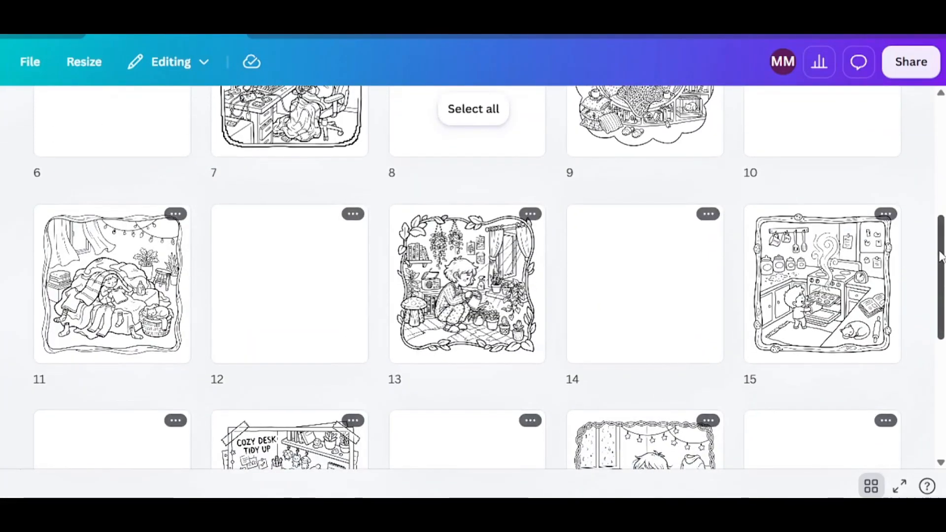
{"action": "scroll", "coordinate": [923, 217], "scroll_direction": "up", "scroll_amount": 4}
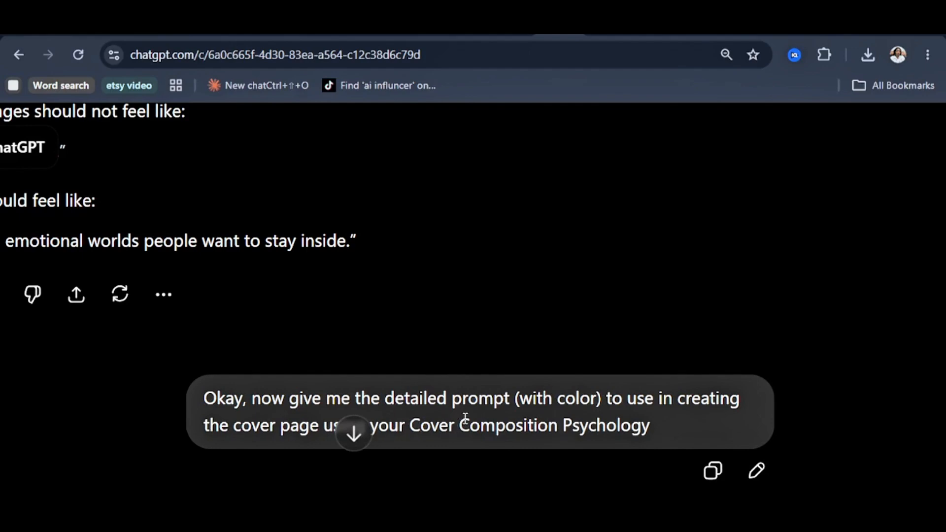
In ChatGPT, read the detailed color cover prompt and its compressed version, covering scene, frame, typography, palette and style
{"action": "scroll", "coordinate": [465, 418], "scroll_direction": "down", "scroll_amount": 20}
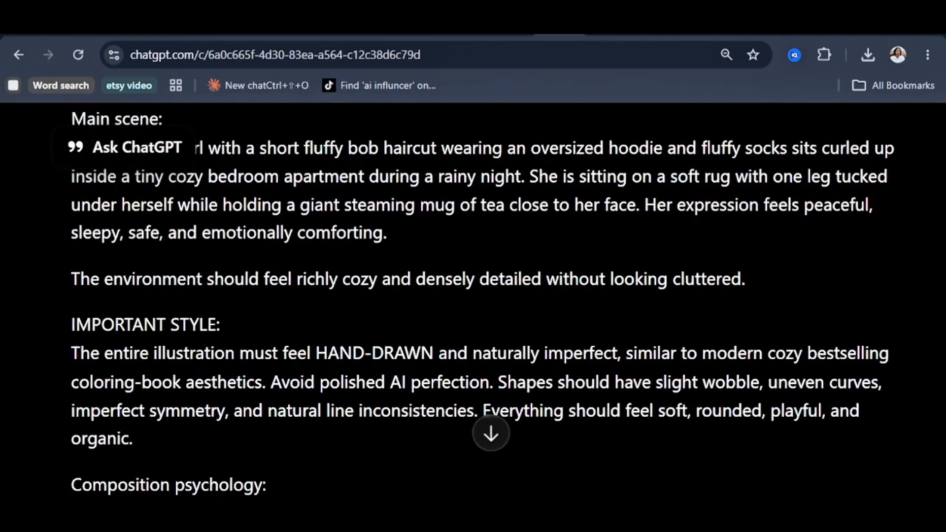
{"action": "scroll", "coordinate": [465, 418], "scroll_direction": "down", "scroll_amount": 12}
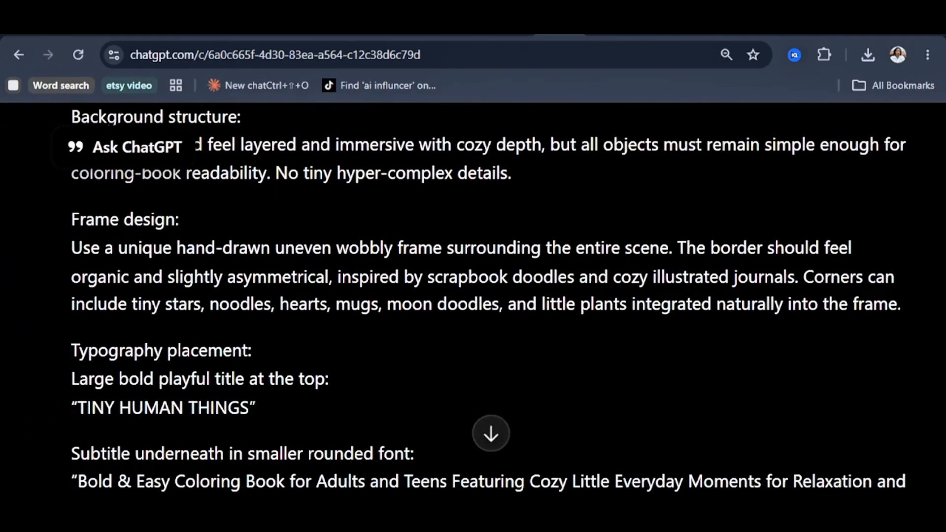
{"action": "scroll", "coordinate": [465, 417], "scroll_direction": "down", "scroll_amount": 15}
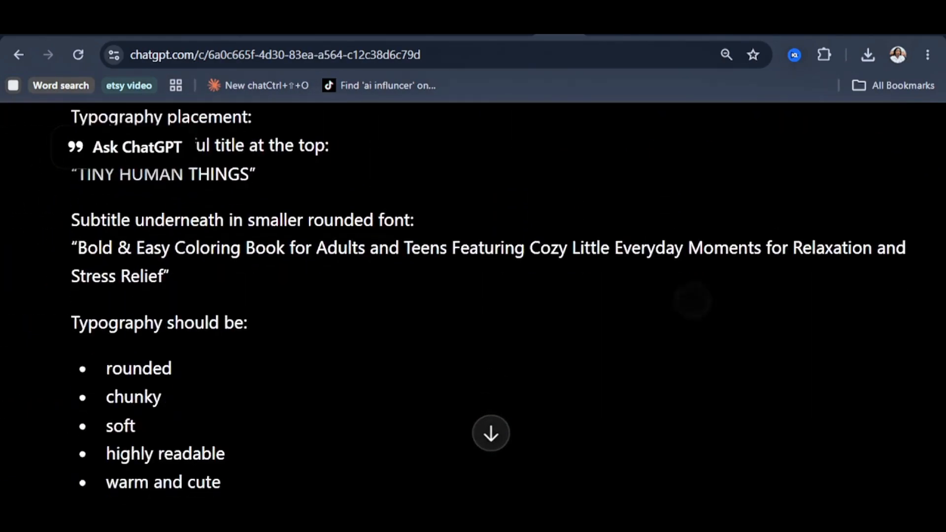
{"action": "scroll", "coordinate": [465, 417], "scroll_direction": "down", "scroll_amount": 15}
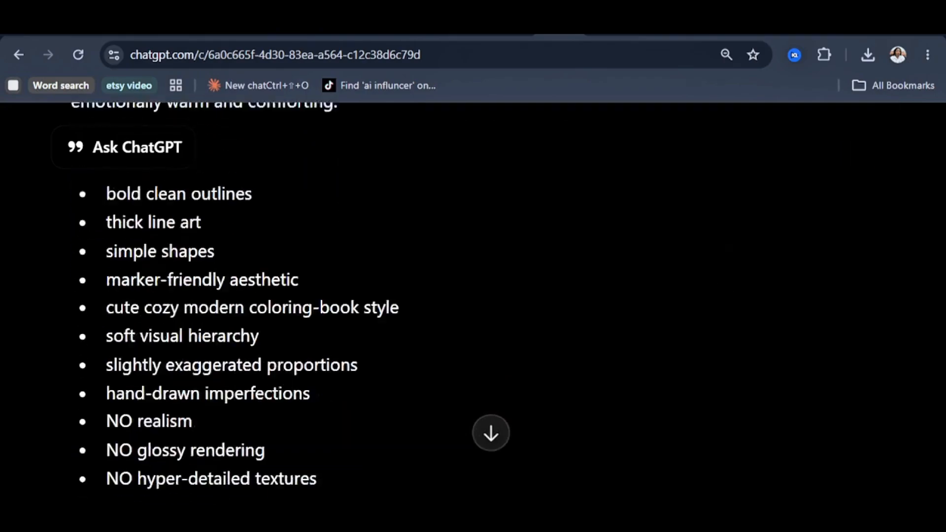
{"action": "scroll", "coordinate": [465, 417], "scroll_direction": "down", "scroll_amount": 1}
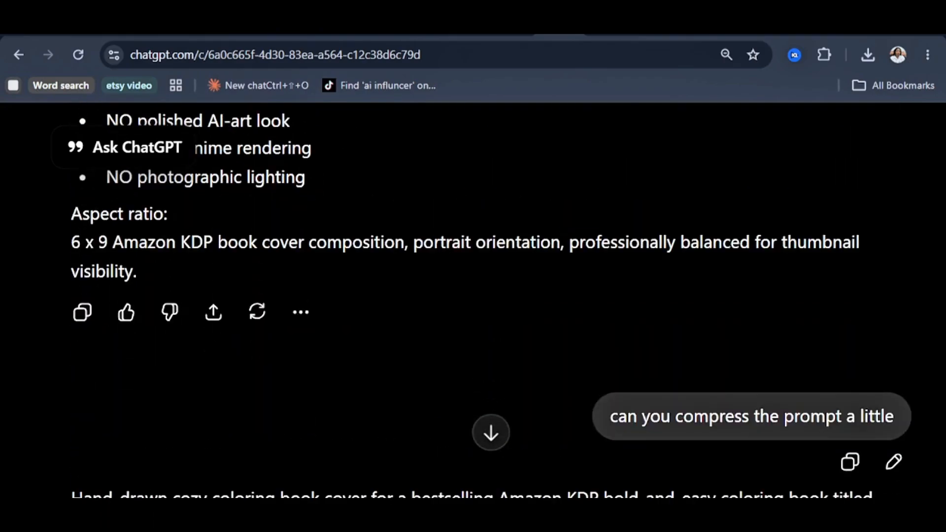
{"action": "scroll", "coordinate": [473, 299], "scroll_direction": "down", "scroll_amount": 15}
{"action": "scroll", "coordinate": [473, 299], "scroll_direction": "up", "scroll_amount": 12}
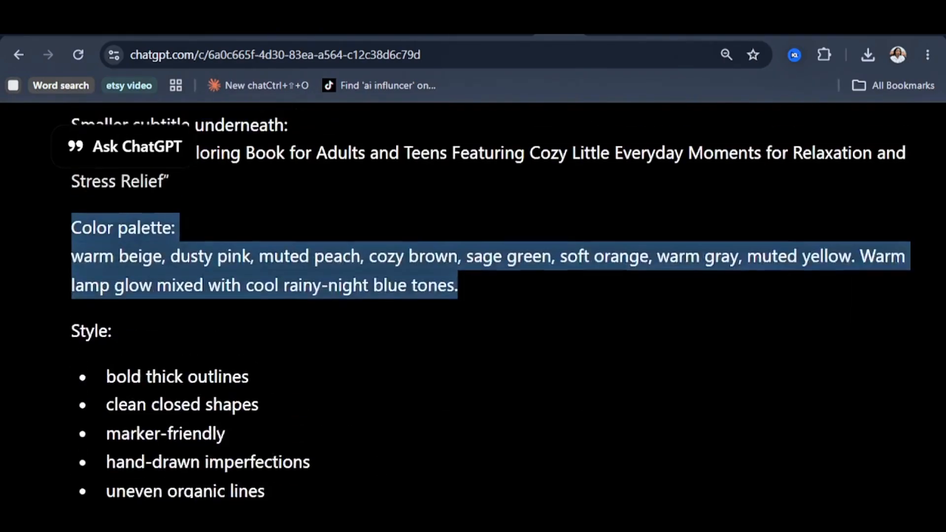
In ColoringBook AI, generate a batch of 2 square line-art covers from the "Tiny Human Things" cover prompt copied from ChatGPT
{"action": "scroll", "coordinate": [472, 299], "scroll_direction": "up", "scroll_amount": 1}
{"action": "mouse_move", "coordinate": [76, 241]}
{"action": "left_mouse_down"}
{"action": "mouse_move", "coordinate": [487, 492]}
{"action": "mouse_move", "coordinate": [515, 225]}
{"action": "mouse_move", "coordinate": [475, 357]}
{"action": "mouse_move", "coordinate": [481, 492]}
{"action": "mouse_move", "coordinate": [493, 450]}
{"action": "left_mouse_up"}
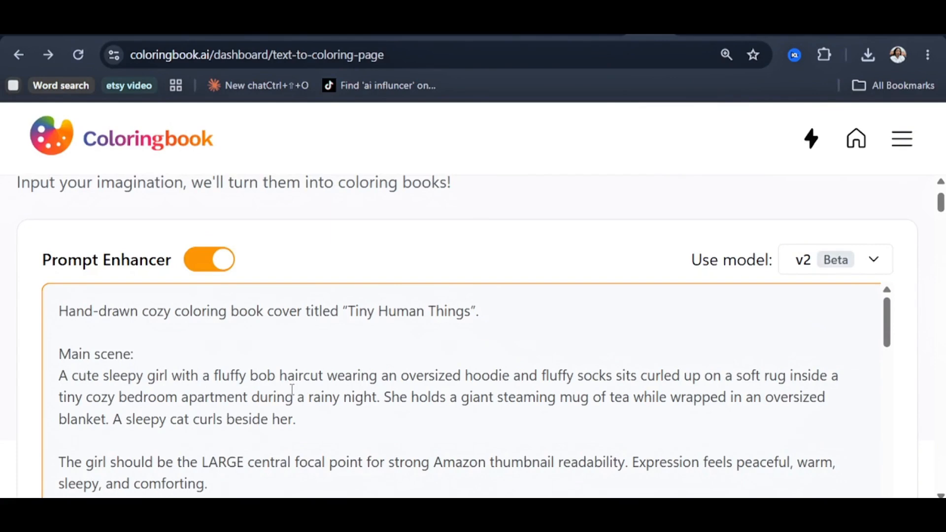
{"action": "left_click_drag", "start_coordinate": [940, 202], "coordinate": [938, 250]}
{"action": "scroll", "coordinate": [246, 307], "scroll_direction": "up", "scroll_amount": 5}
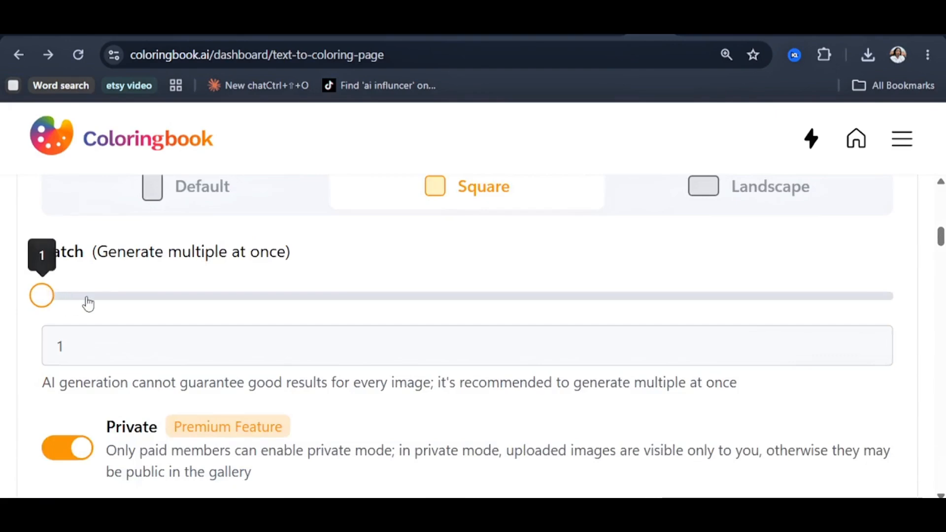
{"action": "left_click", "coordinate": [216, 297]}
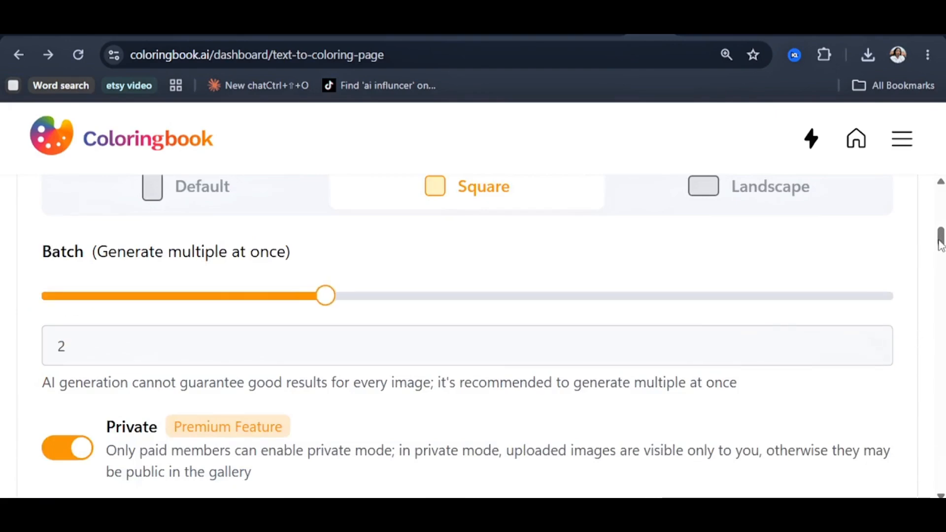
{"action": "left_click_drag", "start_coordinate": [939, 240], "coordinate": [938, 258]}
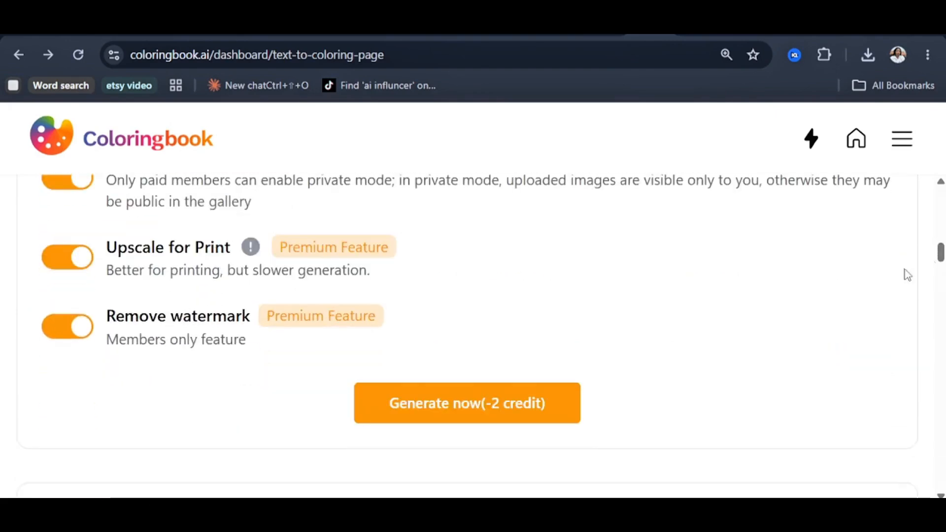
{"action": "left_click", "coordinate": [474, 407]}
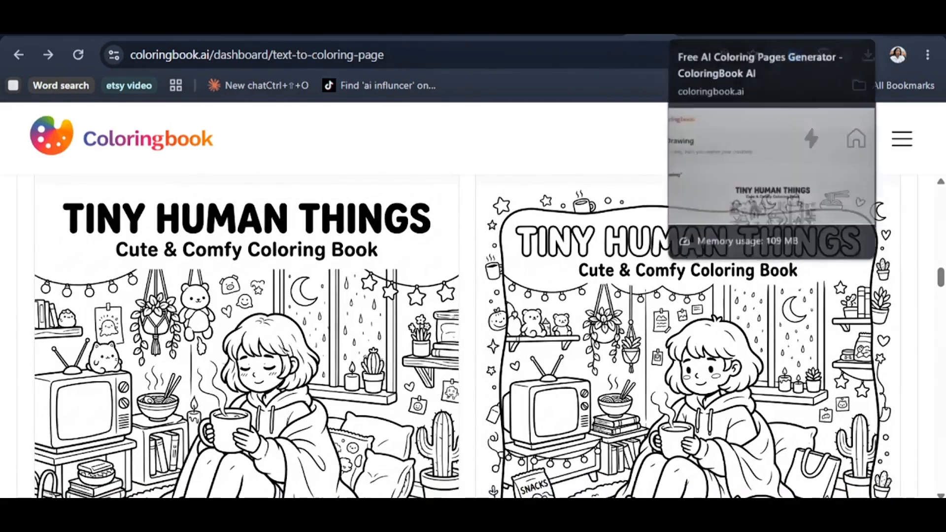
Compare the two generated "Tiny Human Things" line-art covers, checking the title, frame and scene details
{"action": "left_click", "coordinate": [695, 35]}
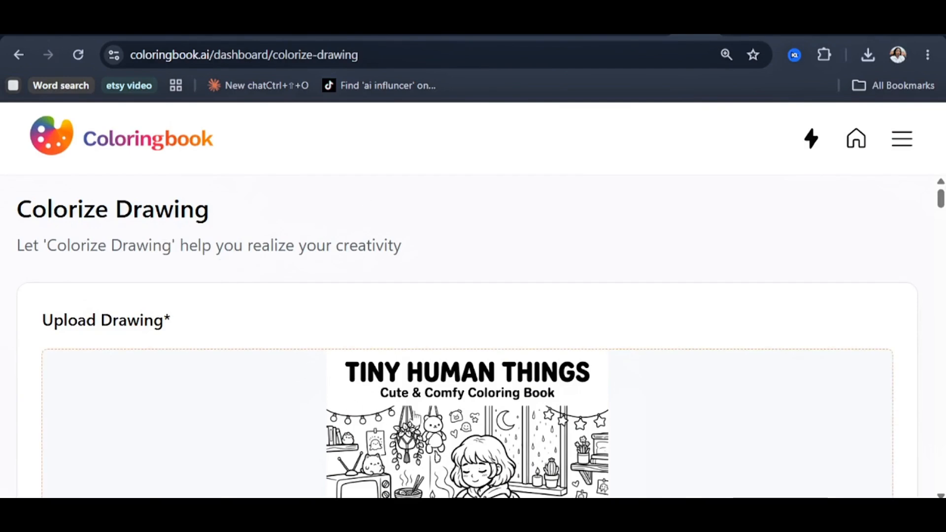
{"action": "left_click", "coordinate": [649, 35]}
{"action": "scroll", "coordinate": [579, 157], "scroll_direction": "down", "scroll_amount": 8}
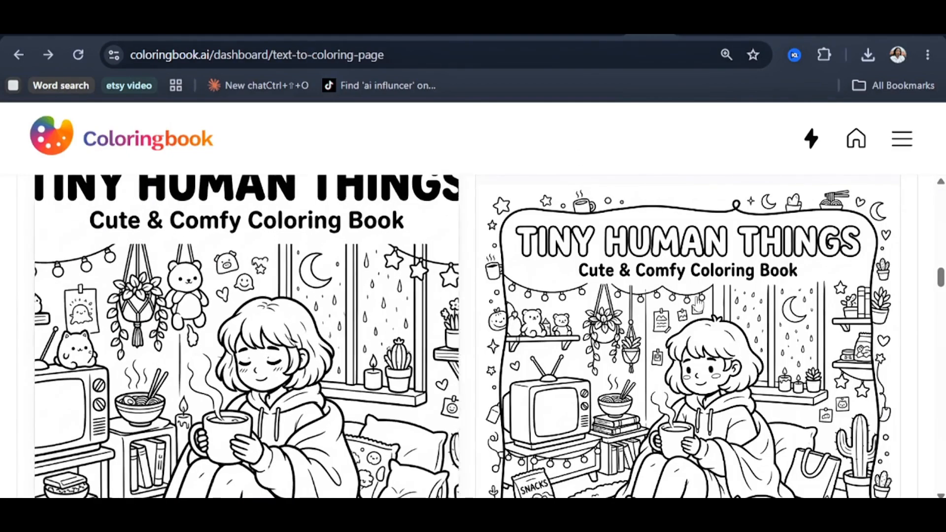
{"action": "scroll", "coordinate": [488, 335], "scroll_direction": "down", "scroll_amount": 2}
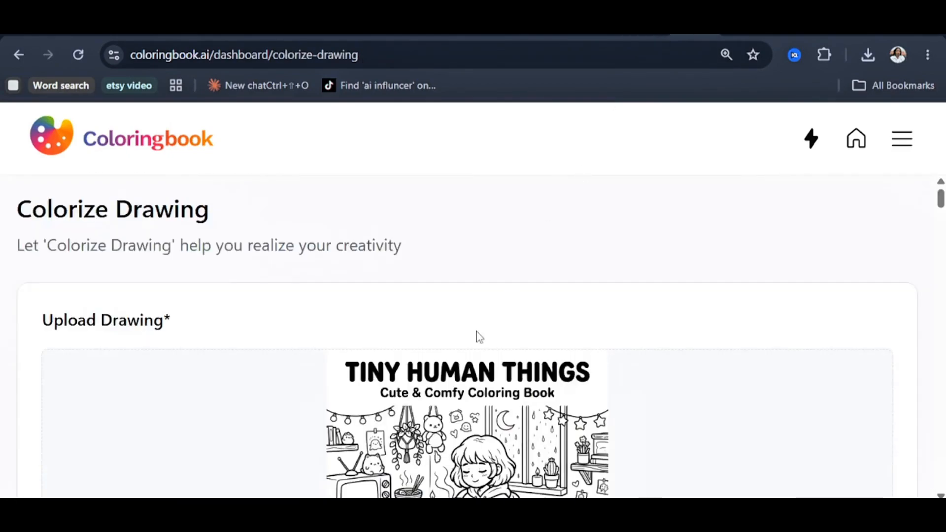
Colorize the cover drawing with Flat Coloring, revising the palette to beige, bright pink, peach, bright green and orange with bright blue rainy-night tones
{"action": "left_click_drag", "start_coordinate": [939, 195], "coordinate": [939, 227]}
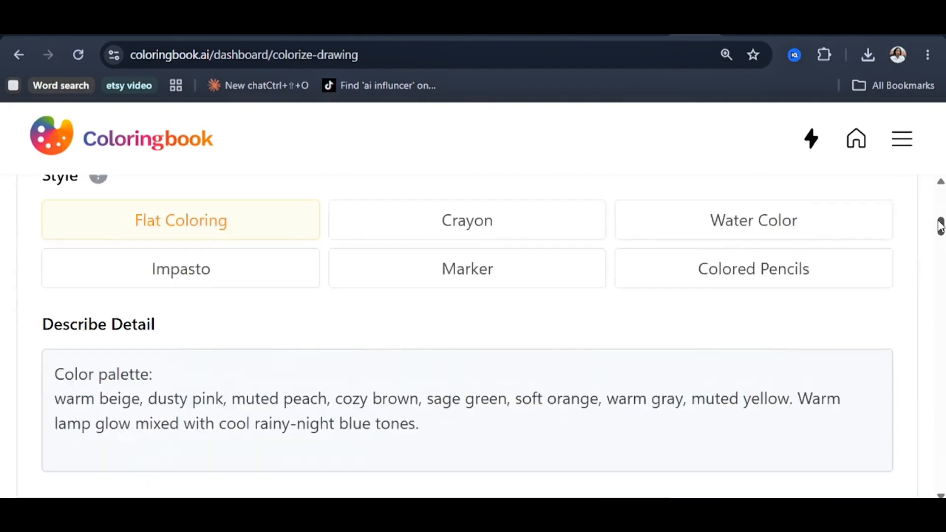
{"action": "mouse_move", "coordinate": [100, 181]}
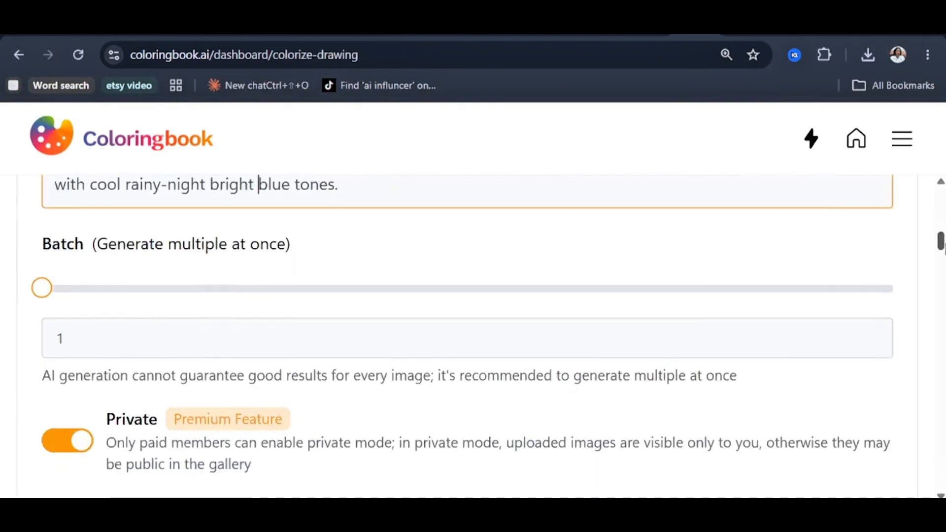
{"action": "scroll", "coordinate": [743, 348], "scroll_direction": "down", "scroll_amount": 5}
{"action": "left_click", "coordinate": [541, 436]}
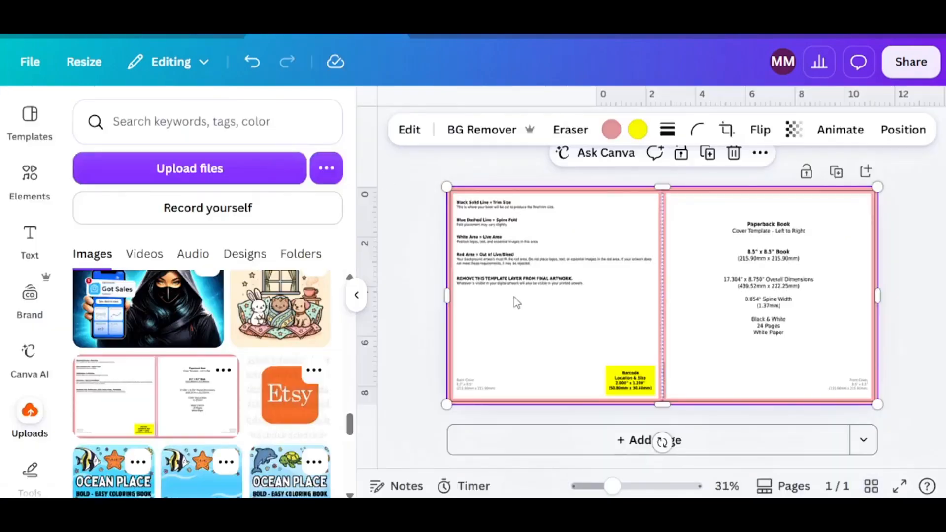
Download the colorized cover as a PNG and, in Canva's paperback cover template, enlarge it to fill the front cover
{"action": "left_click", "coordinate": [354, 295]}
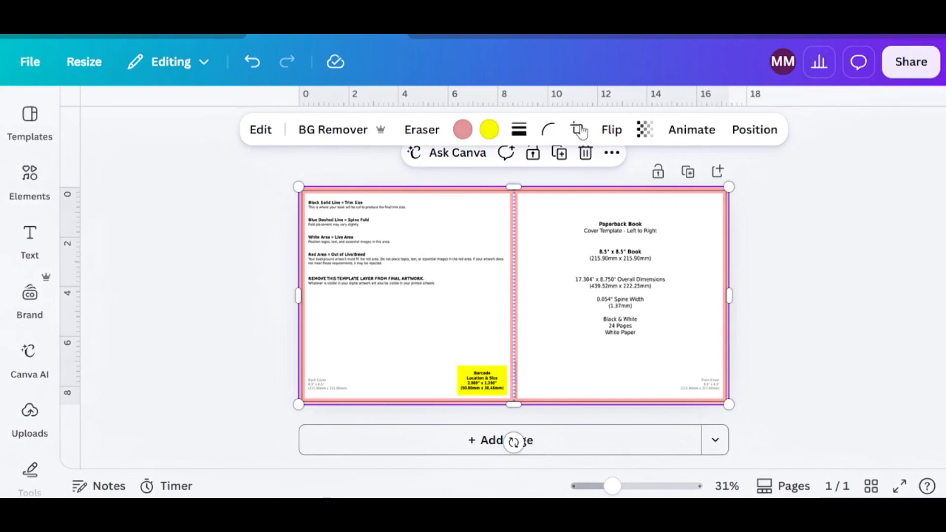
{"action": "mouse_move", "coordinate": [649, 343]}
{"action": "left_mouse_down"}
{"action": "mouse_move", "coordinate": [633, 351]}
{"action": "mouse_move", "coordinate": [648, 347]}
{"action": "left_mouse_up"}
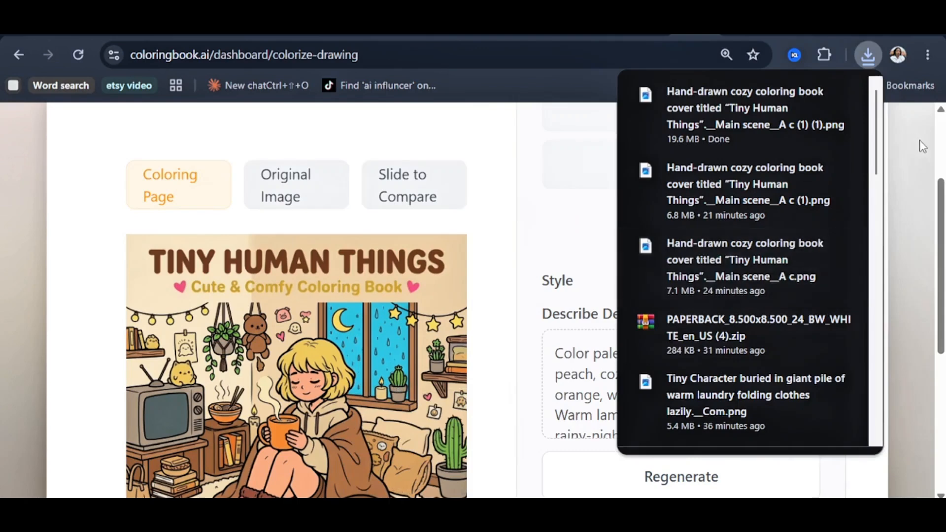
{"action": "left_click", "coordinate": [920, 140]}
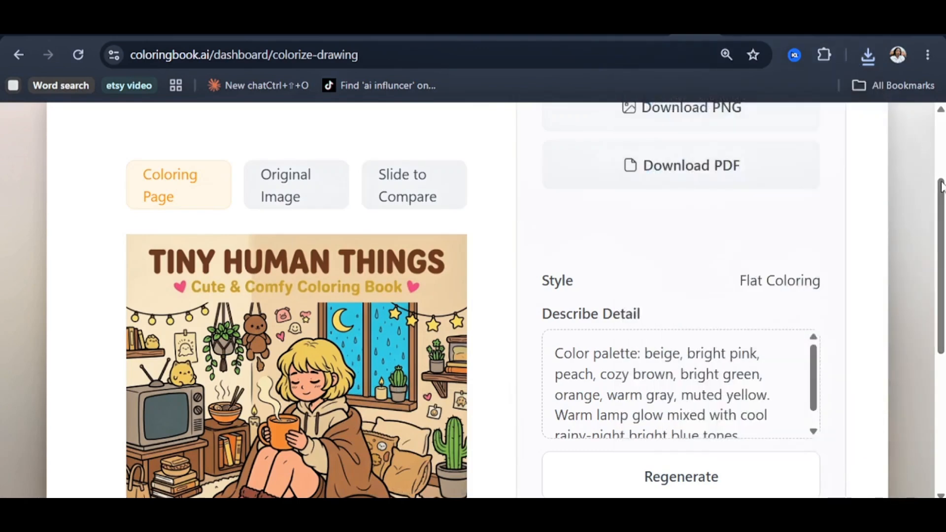
{"action": "left_click_drag", "start_coordinate": [935, 218], "coordinate": [941, 129]}
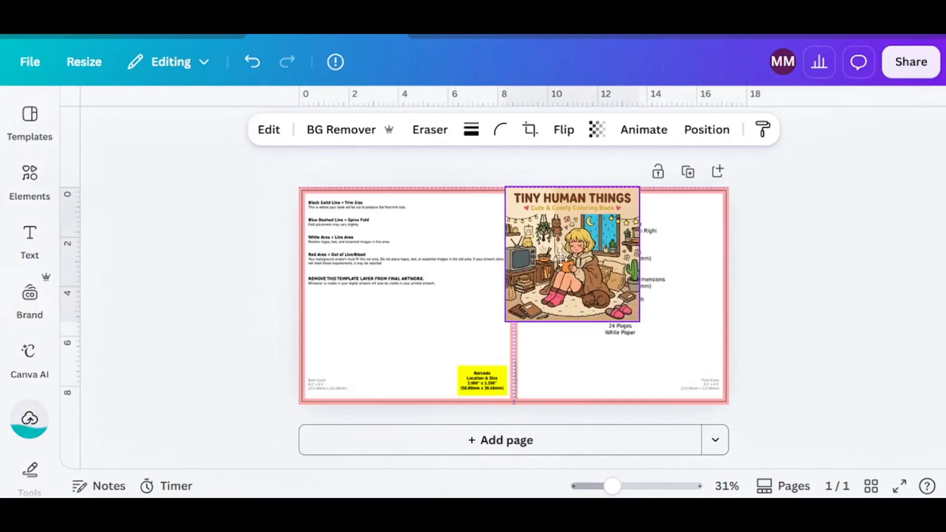
{"action": "left_click_drag", "start_coordinate": [576, 264], "coordinate": [570, 258]}
{"action": "left_click_drag", "start_coordinate": [648, 322], "coordinate": [723, 415]}
{"action": "left_click", "coordinate": [807, 329]}
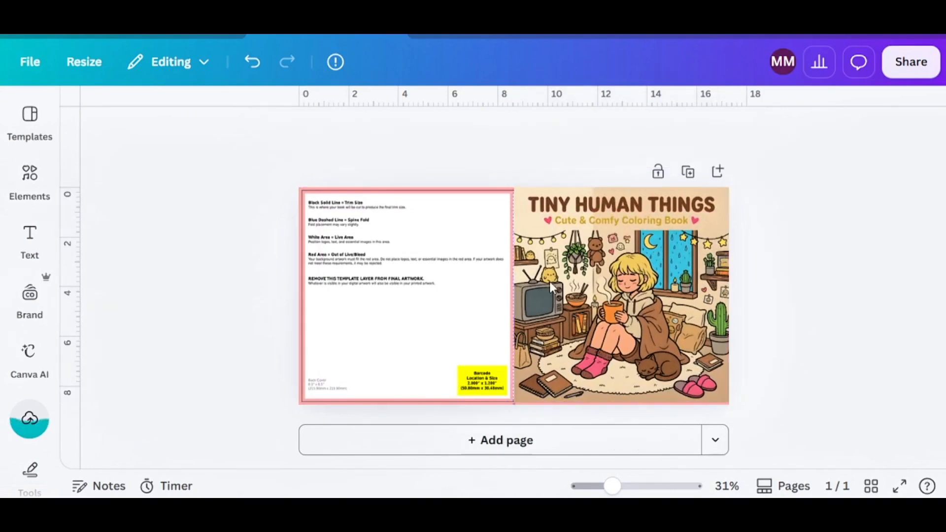
Add a square shape and stretch it over the whole back cover up to the front cover's edge
{"action": "left_click", "coordinate": [28, 241]}
{"action": "left_click", "coordinate": [29, 180]}
{"action": "left_click", "coordinate": [101, 263]}
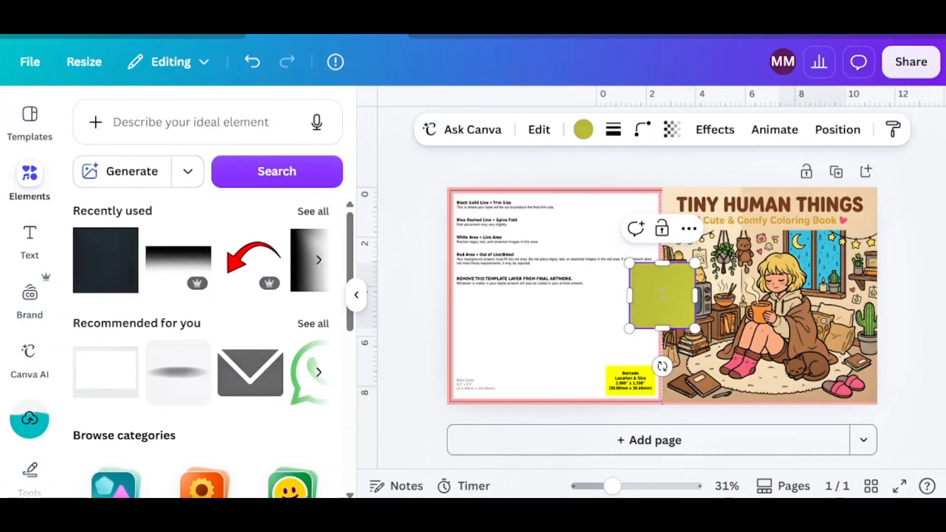
{"action": "left_click_drag", "start_coordinate": [647, 308], "coordinate": [594, 295]}
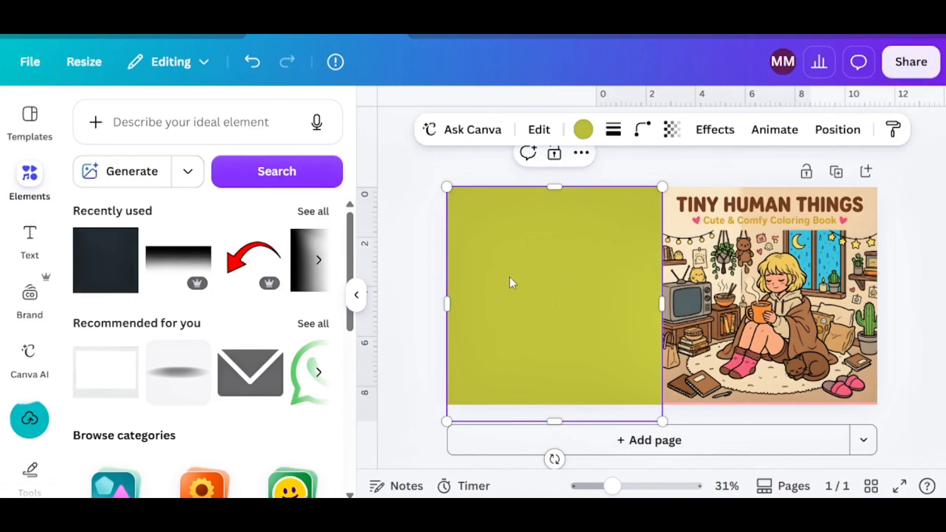
Recolor the back-cover square with the beige sampled from the front cover artwork near the title
{"action": "left_click", "coordinate": [583, 130]}
{"action": "left_click", "coordinate": [89, 229]}
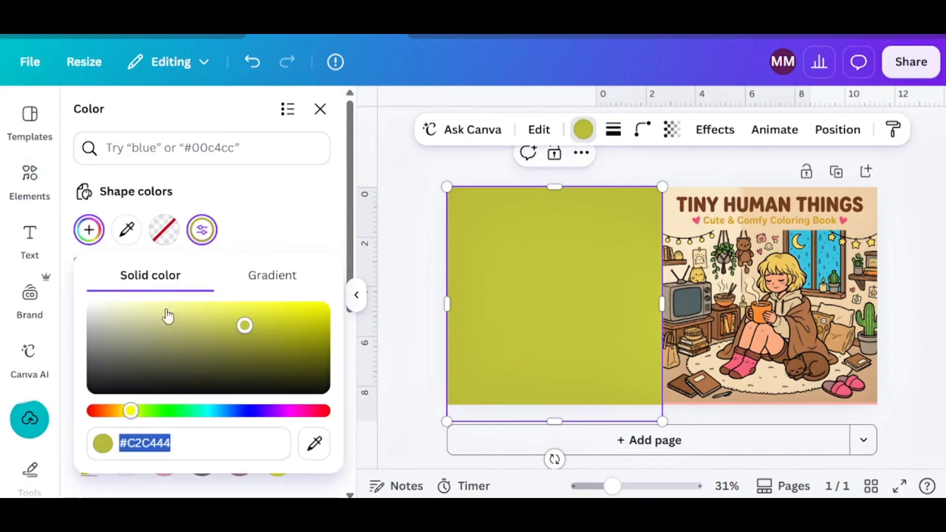
{"action": "left_click", "coordinate": [313, 453]}
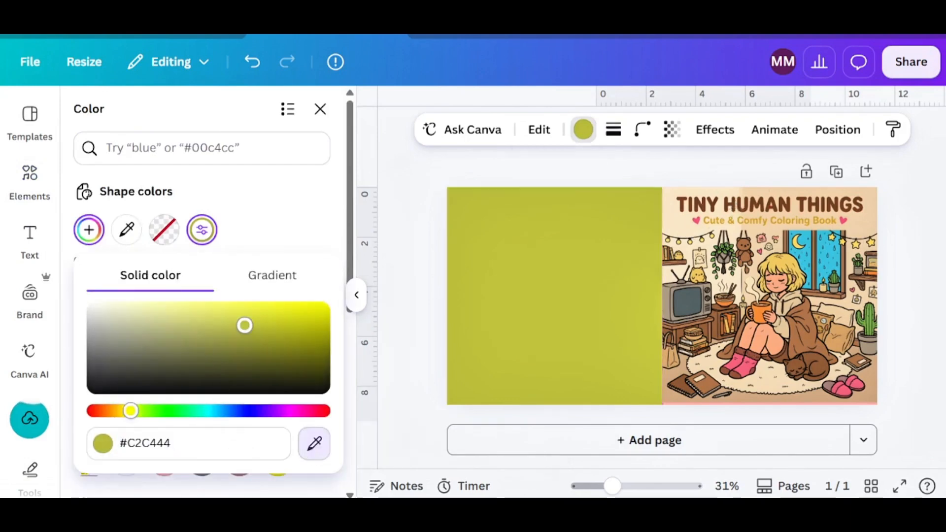
{"action": "left_click", "coordinate": [688, 210]}
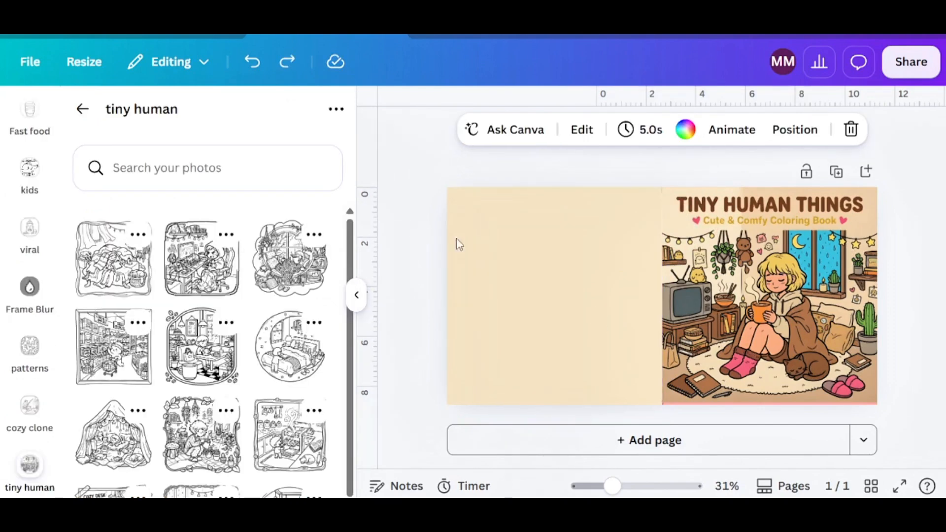
Fill the back cover with four sample illustrations and brown "TFI Designs" text above the barcode-free area, restoring the beige square to full opacity
{"action": "left_click", "coordinate": [530, 239]}
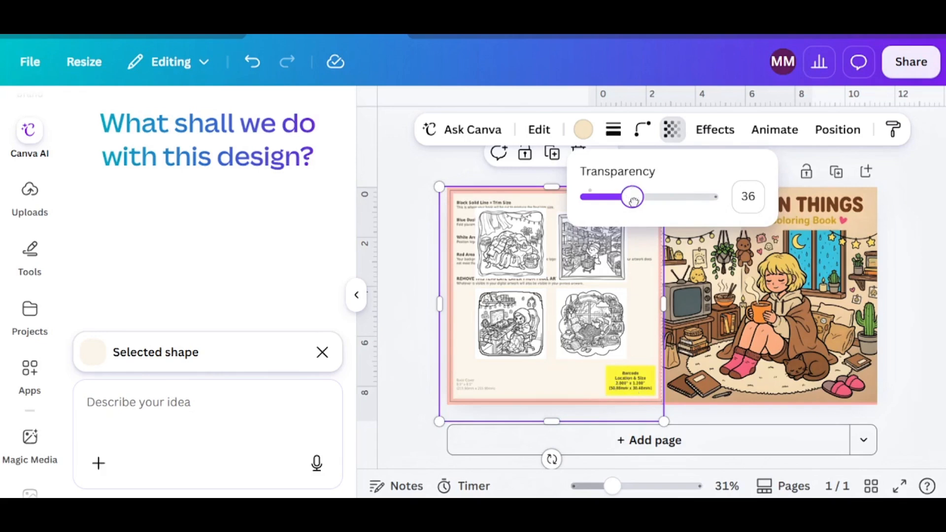
{"action": "left_click_drag", "start_coordinate": [632, 197], "coordinate": [711, 197]}
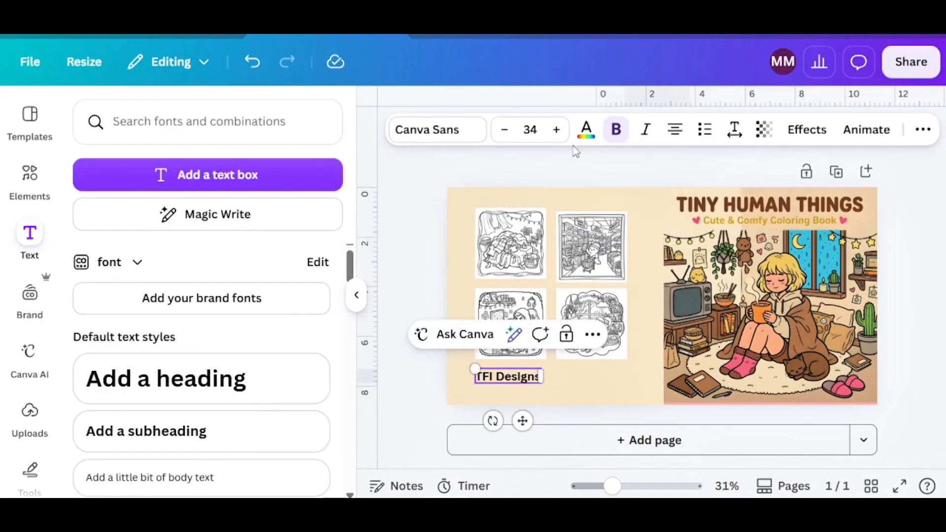
{"action": "left_click", "coordinate": [586, 130]}
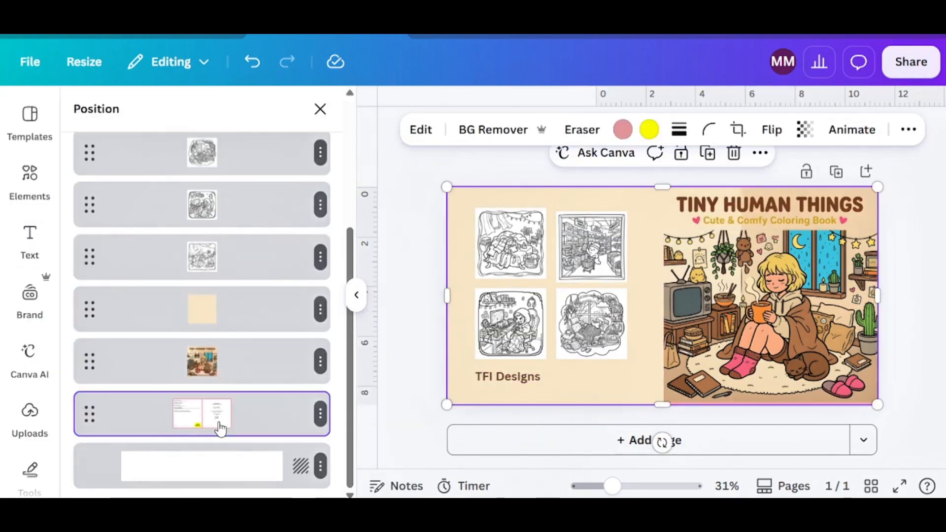